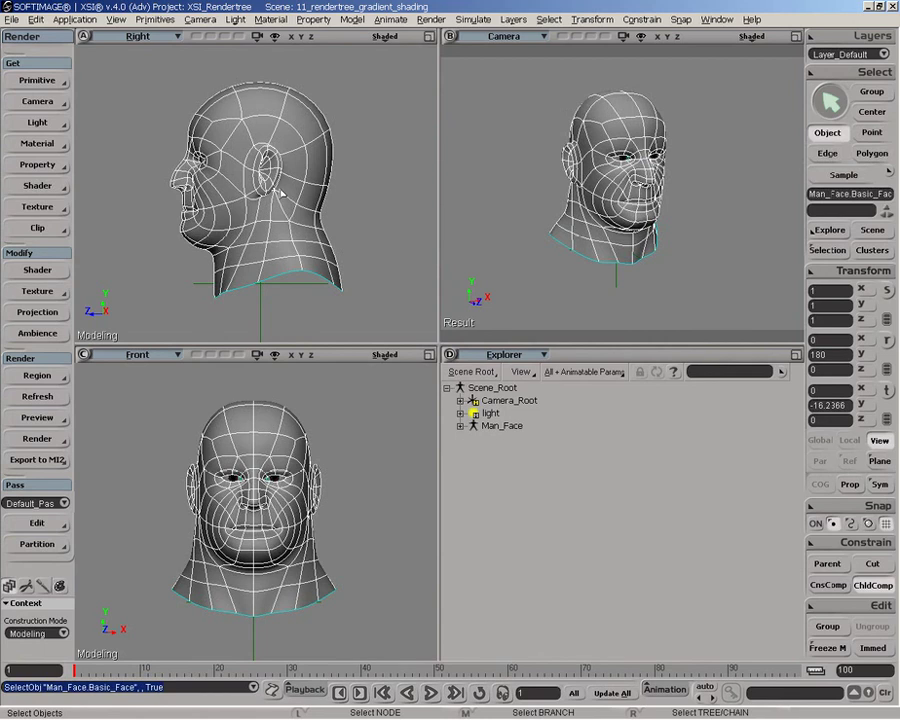
Apply a Constant material to the selected head and open its render tree, moving the Constant node away from the material node.
{"action": "left_click", "coordinate": [37, 143]}
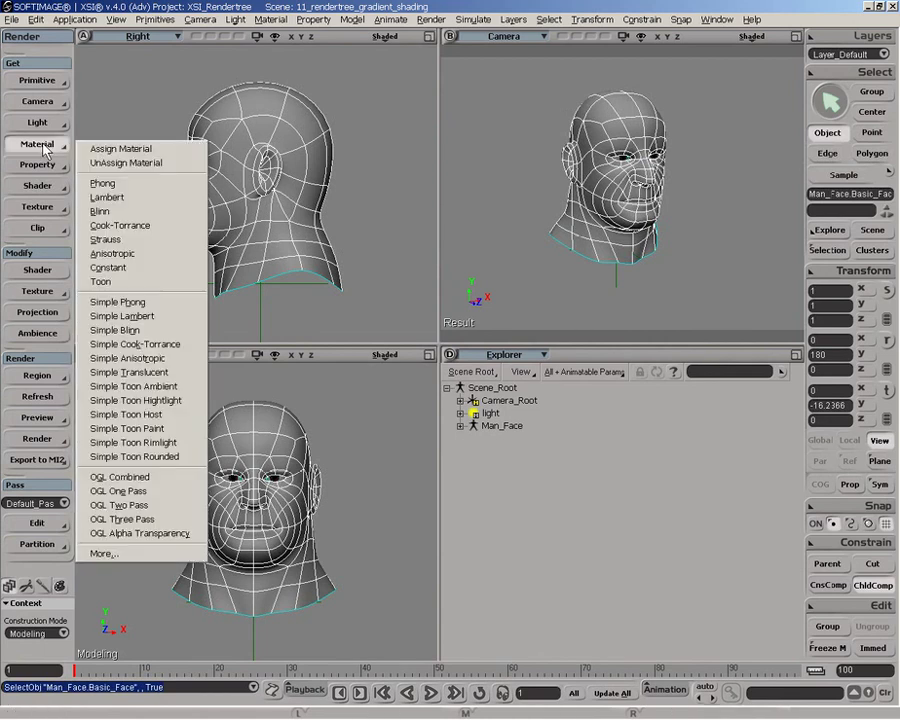
{"action": "left_click", "coordinate": [136, 264]}
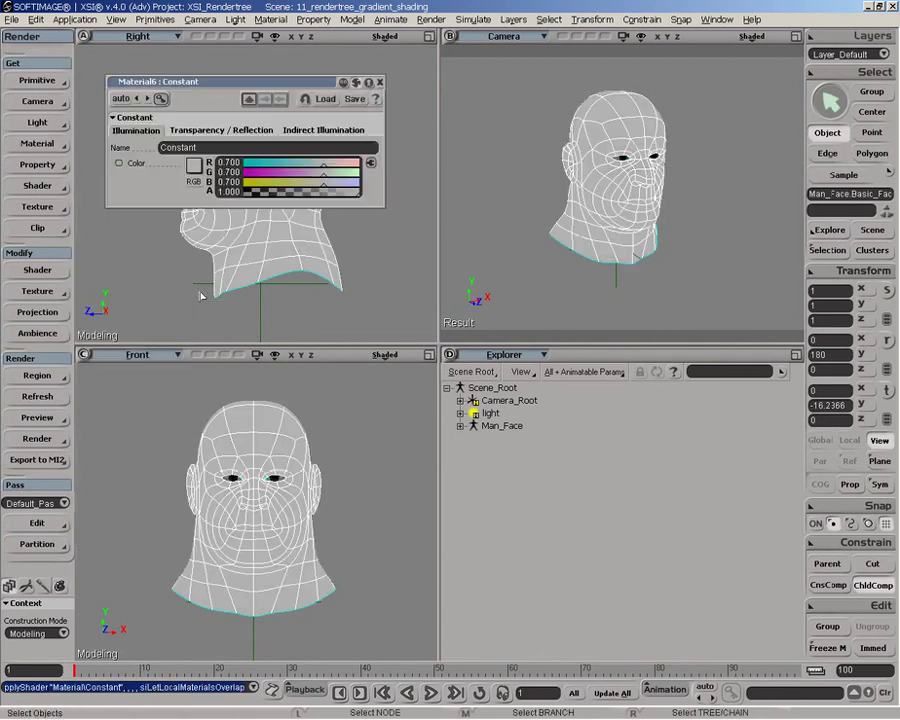
{"action": "left_click", "coordinate": [379, 82]}
{"action": "key", "text": "7"}
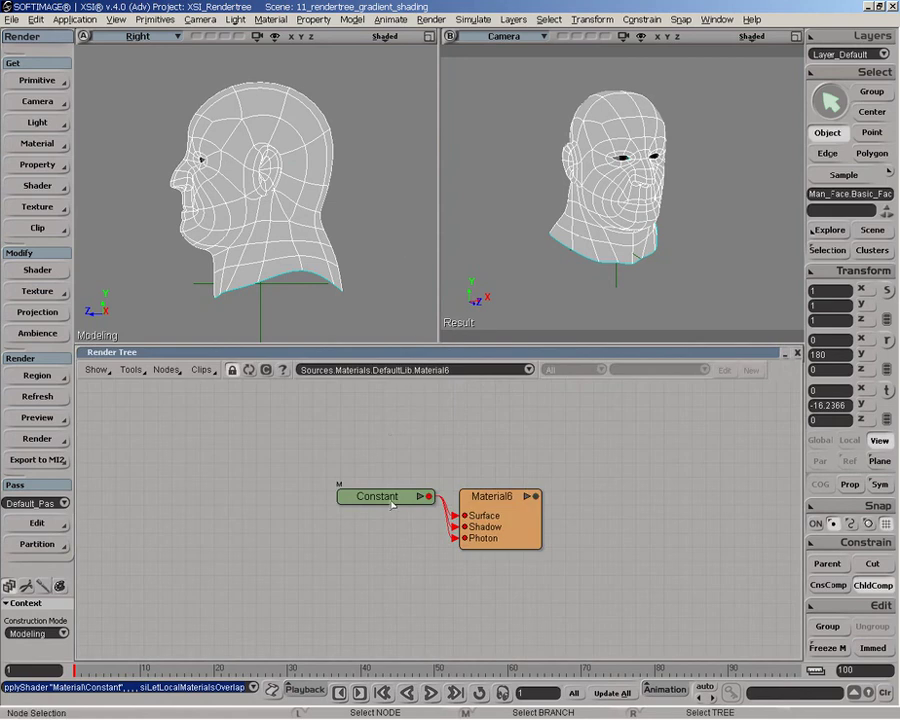
{"action": "left_click_drag", "start_coordinate": [395, 497], "coordinate": [332, 526]}
Add a Gradient mixer node to the render tree and space the Gradient, Constant and Material6 nodes out in a row.
{"action": "left_click", "coordinate": [166, 370]}
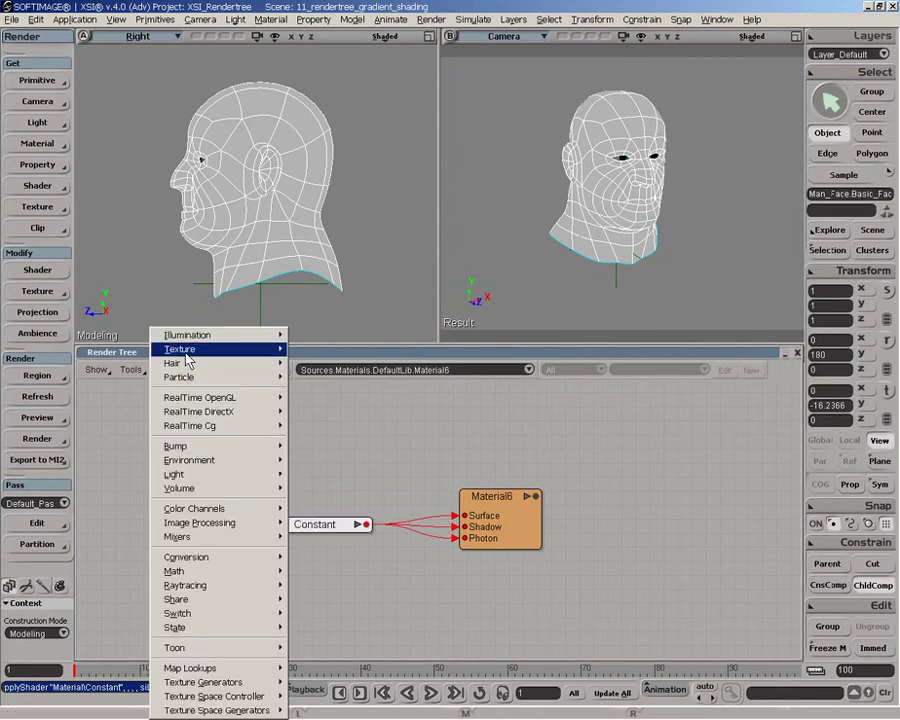
{"action": "mouse_move", "coordinate": [249, 357]}
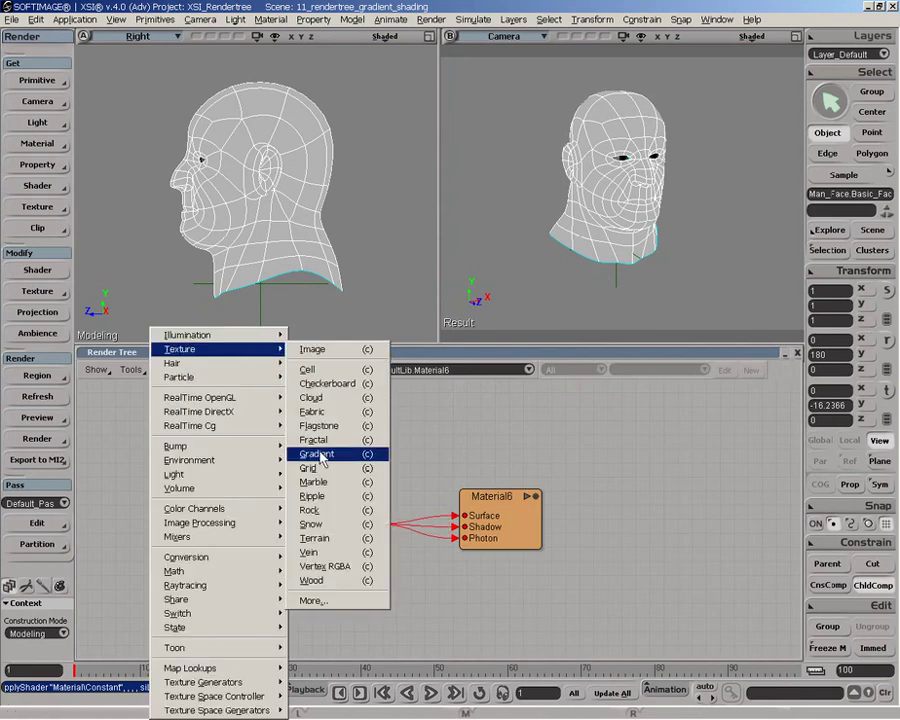
{"action": "mouse_move", "coordinate": [206, 516]}
{"action": "mouse_move", "coordinate": [218, 540]}
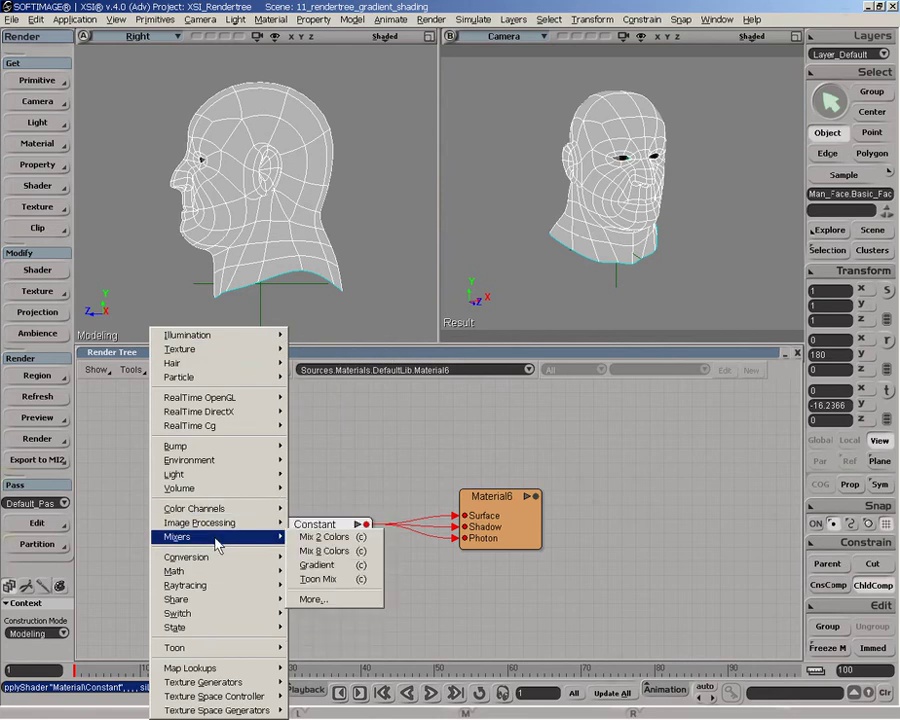
{"action": "left_click", "coordinate": [317, 565]}
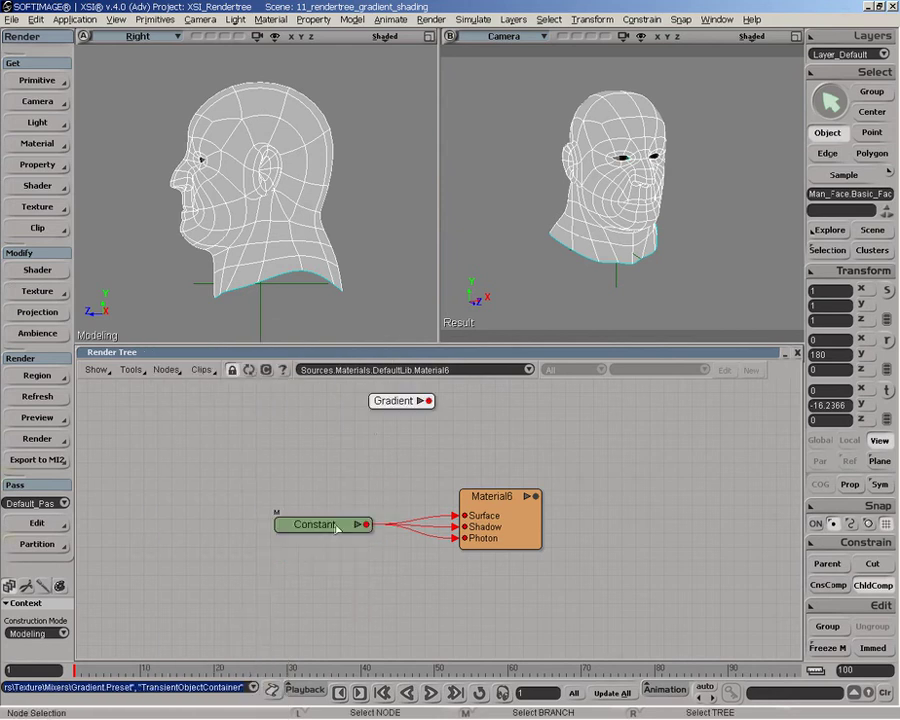
{"action": "left_click_drag", "start_coordinate": [410, 404], "coordinate": [232, 470]}
{"action": "left_click_drag", "start_coordinate": [492, 496], "coordinate": [603, 488]}
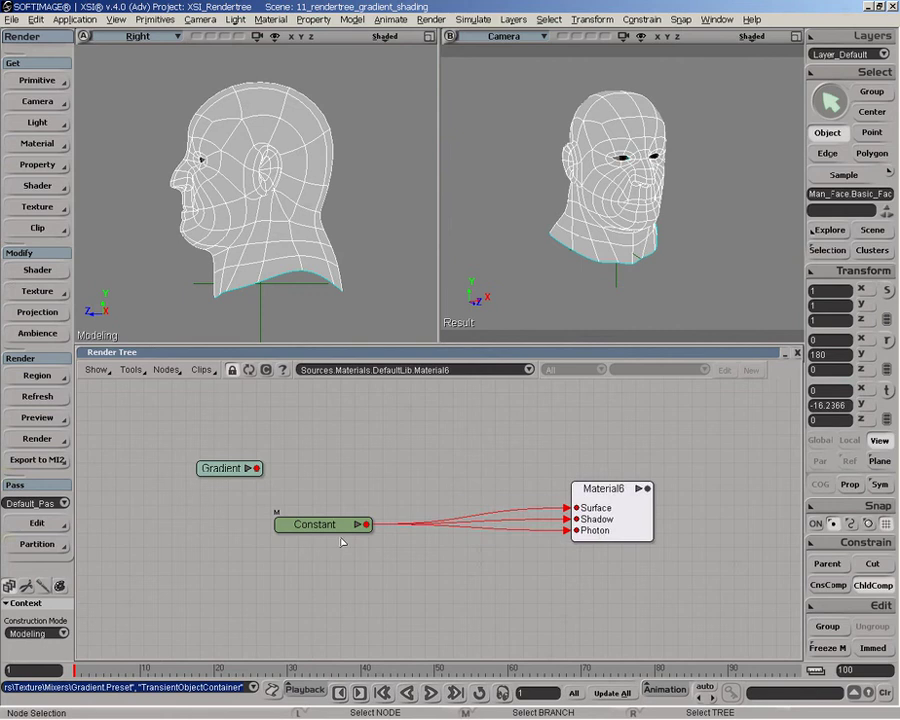
{"action": "left_click_drag", "start_coordinate": [314, 524], "coordinate": [456, 516]}
{"action": "left_click_drag", "start_coordinate": [598, 517], "coordinate": [635, 499]}
{"action": "mouse_move", "coordinate": [425, 514]}
{"action": "left_mouse_down"}
{"action": "mouse_move", "coordinate": [426, 503]}
{"action": "mouse_move", "coordinate": [411, 503]}
{"action": "left_mouse_up"}
Connect the Gradient node's output to the Constant node's color input and tidy the positions of both nodes.
{"action": "left_click", "coordinate": [222, 467]}
{"action": "left_click_drag", "start_coordinate": [258, 468], "coordinate": [404, 505]}
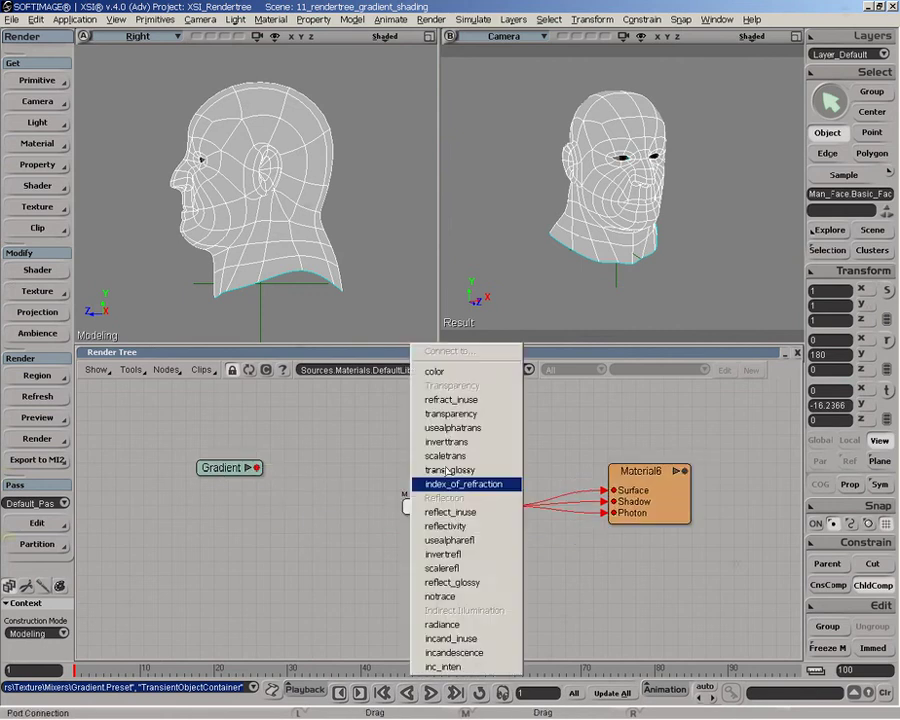
{"action": "left_click", "coordinate": [430, 311]}
{"action": "left_click_drag", "start_coordinate": [205, 470], "coordinate": [306, 502]}
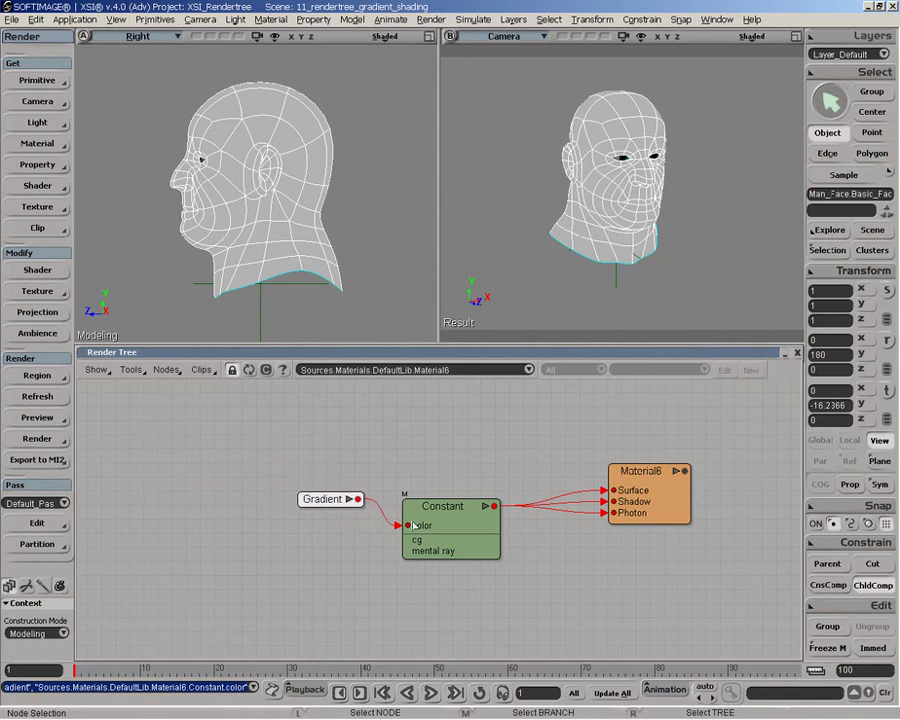
{"action": "left_click_drag", "start_coordinate": [422, 524], "coordinate": [432, 512]}
Open the Gradient node's input settings and draw a render region around the head in the Camera view.
{"action": "left_click", "coordinate": [323, 503]}
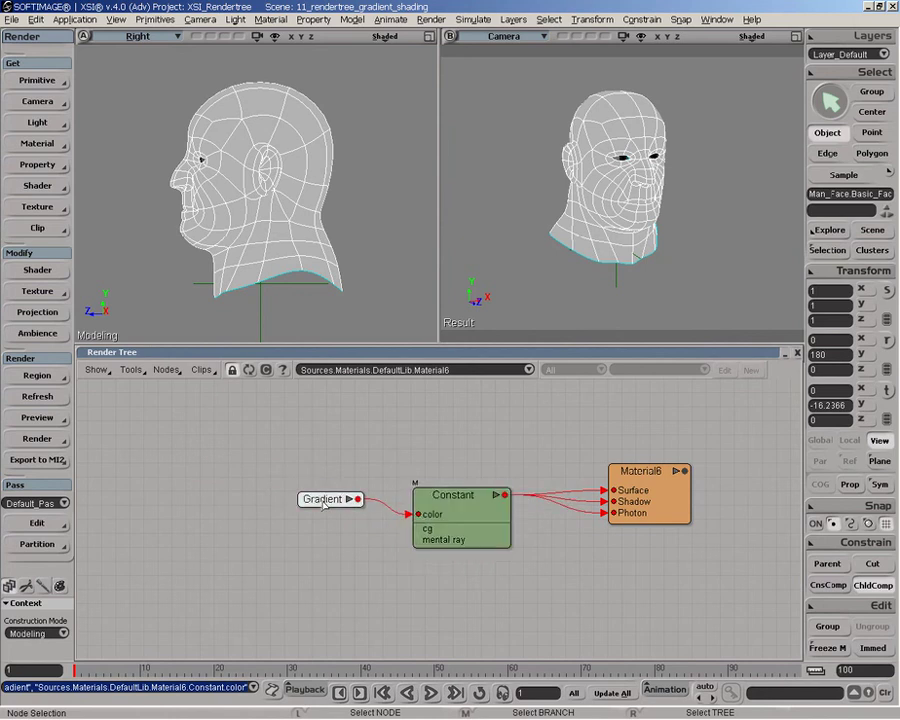
{"action": "double_click", "coordinate": [323, 503]}
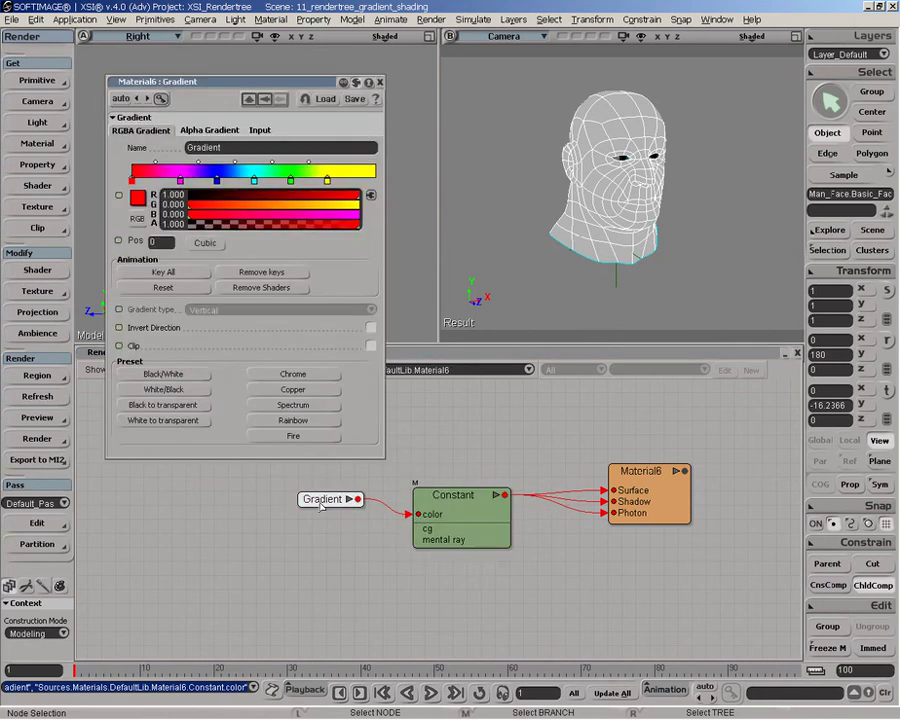
{"action": "left_click", "coordinate": [260, 130]}
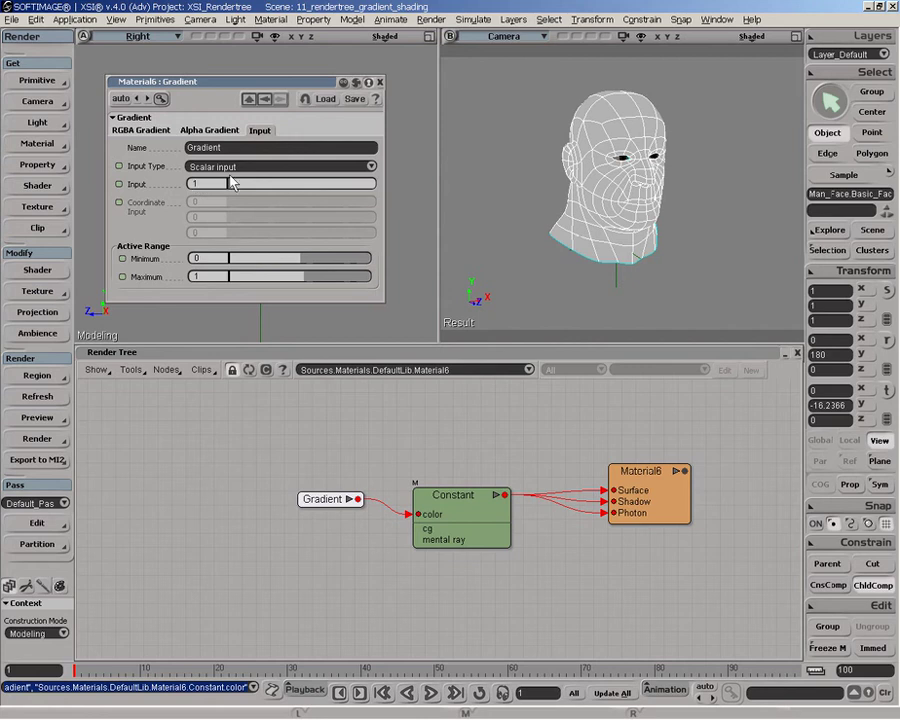
{"action": "key", "text": "q"}
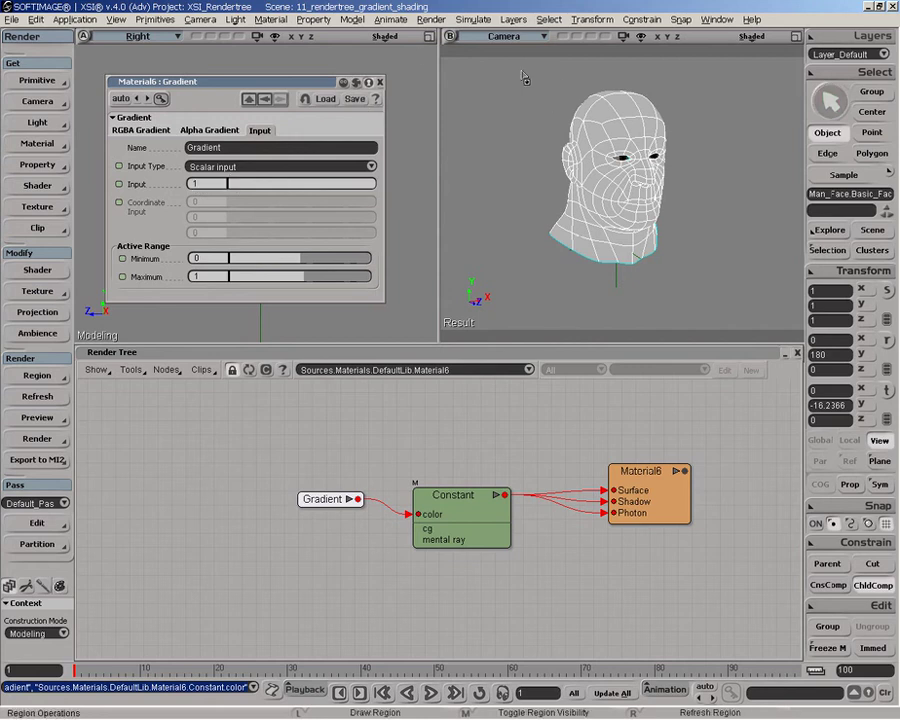
{"action": "left_click_drag", "start_coordinate": [516, 72], "coordinate": [722, 277]}
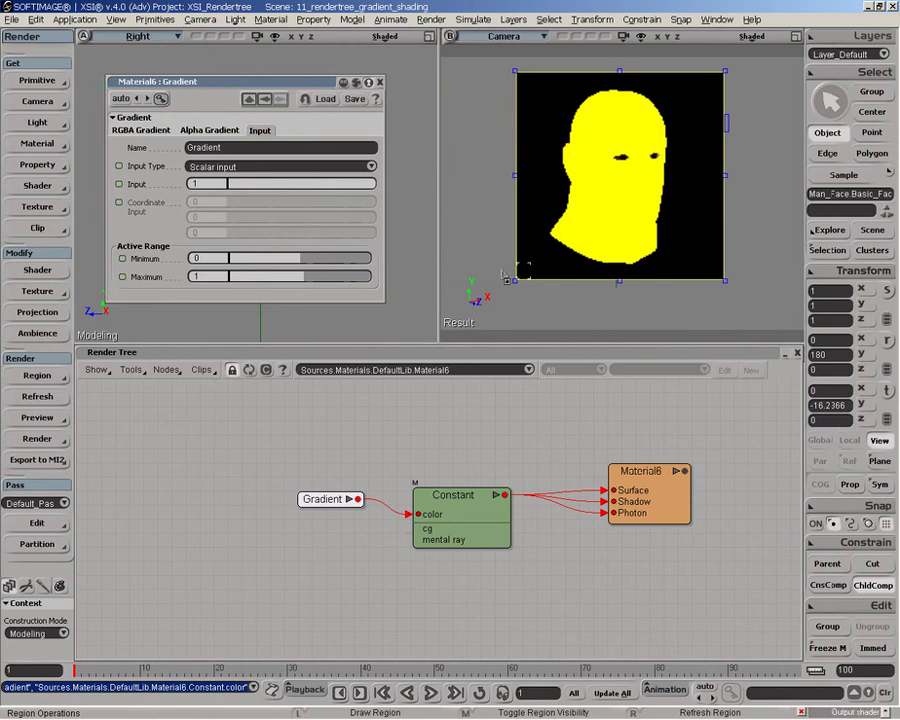
Show the gradient's RGBA ramp below its input settings and try scalar input values of 0 and 0.5.
{"action": "left_click", "coordinate": [330, 498]}
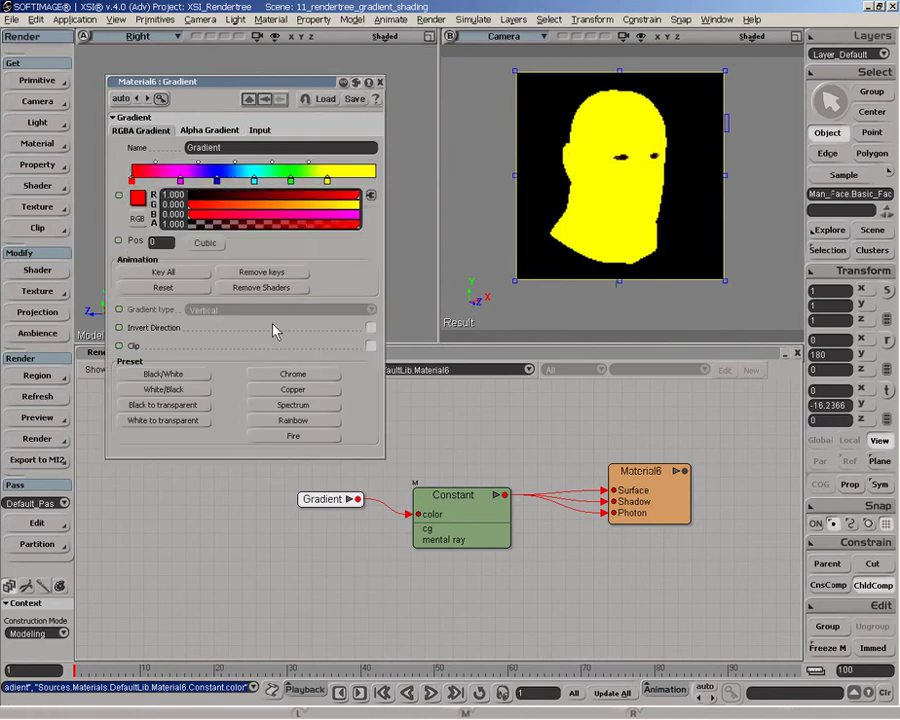
{"action": "left_click_drag", "start_coordinate": [271, 82], "coordinate": [285, 307]}
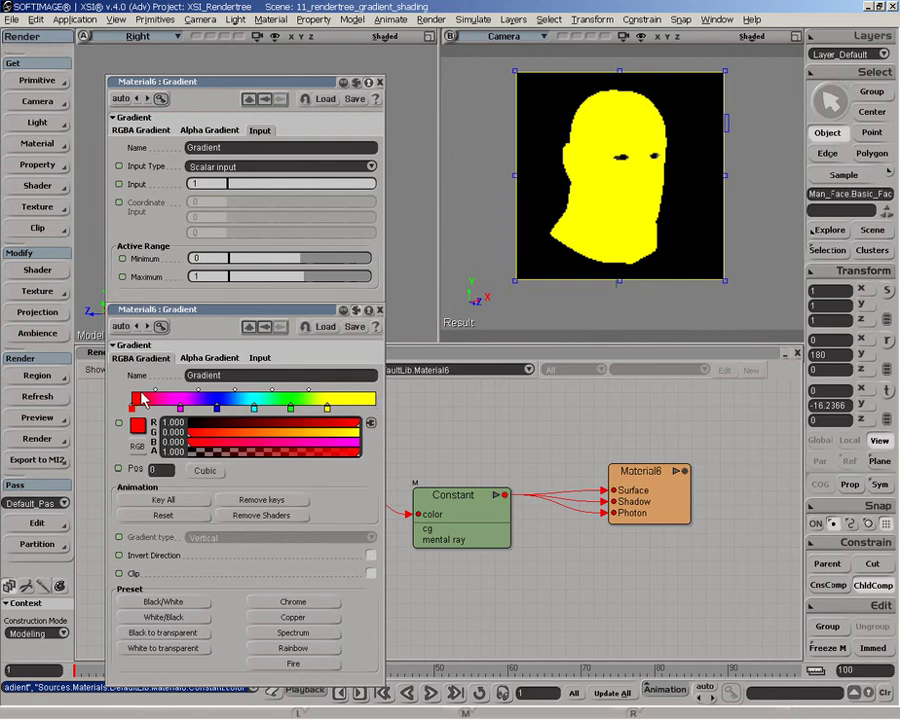
{"action": "double_click", "coordinate": [197, 186]}
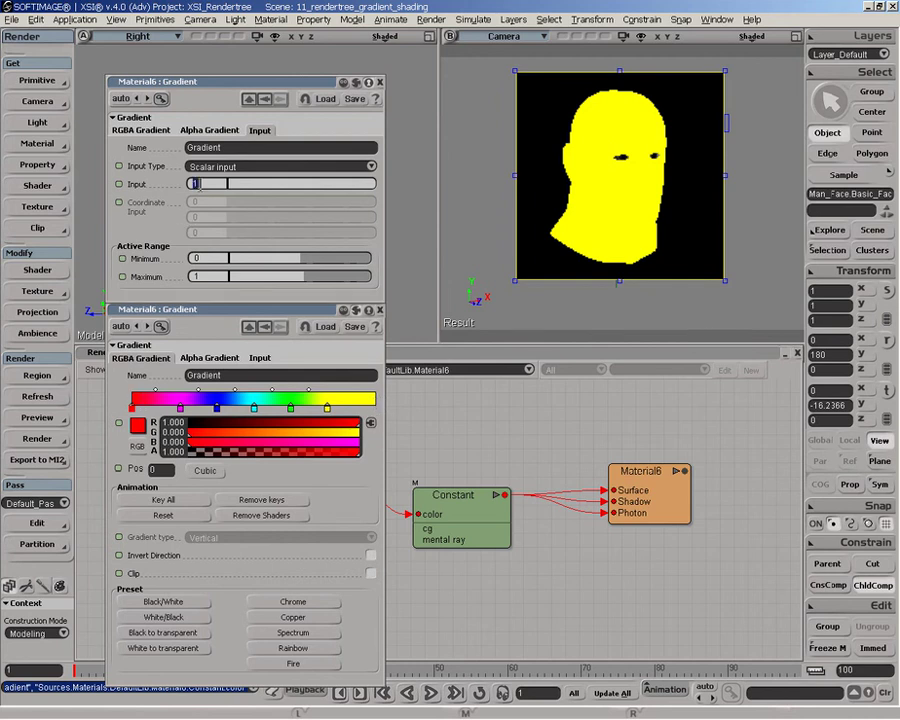
{"action": "type", "text": "0"}
{"action": "key", "text": "Return"}
{"action": "double_click", "coordinate": [216, 183]}
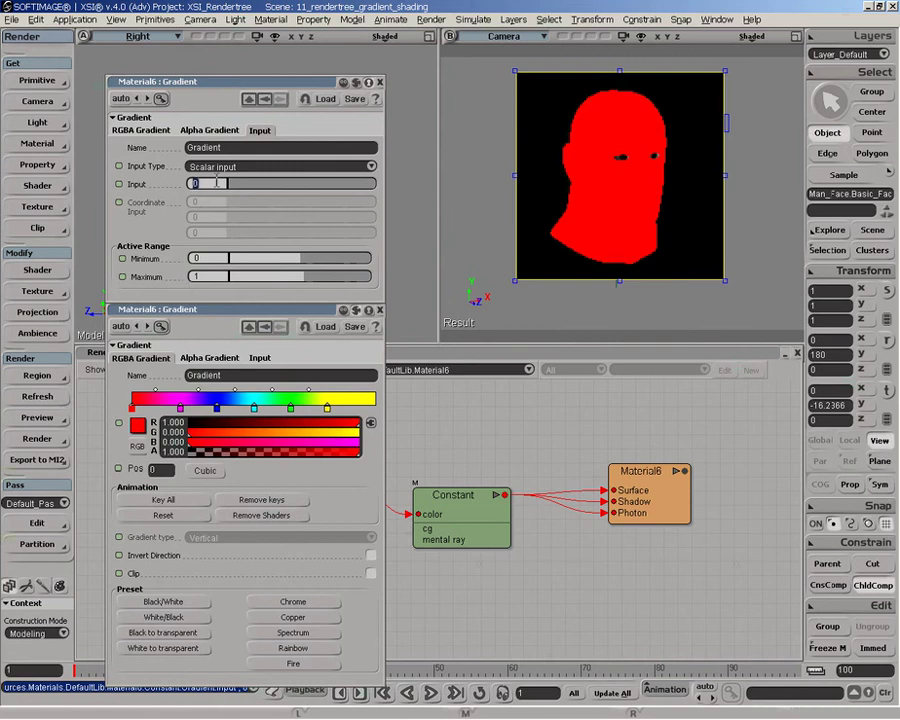
{"action": "type", "text": "0.5"}
{"action": "key", "text": "Return"}
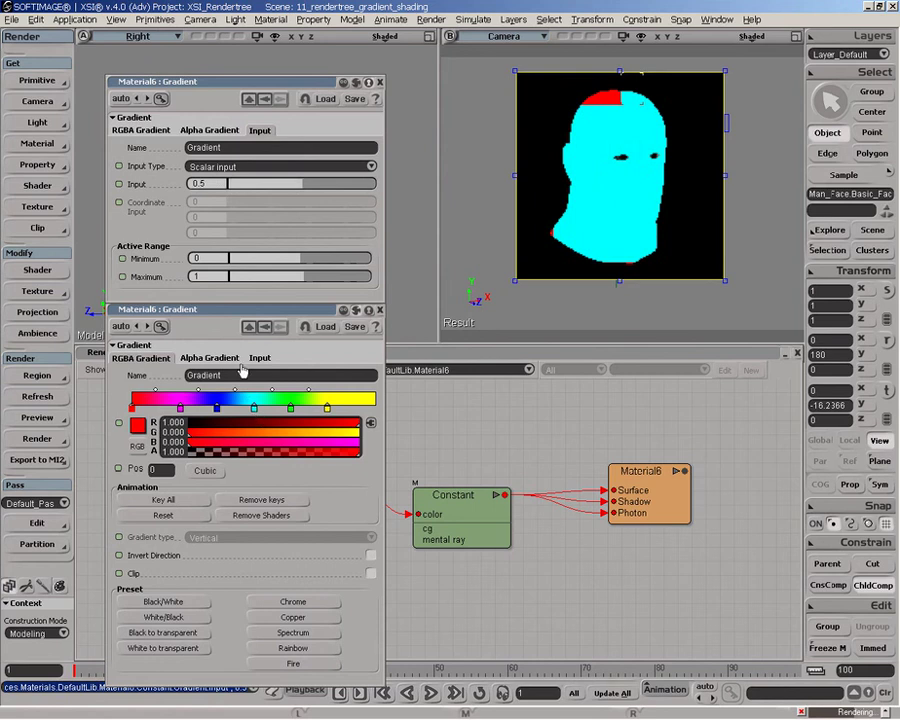
Set the gradient's active range maximum to 10 and its scalar input to 5.
{"action": "left_click", "coordinate": [219, 277]}
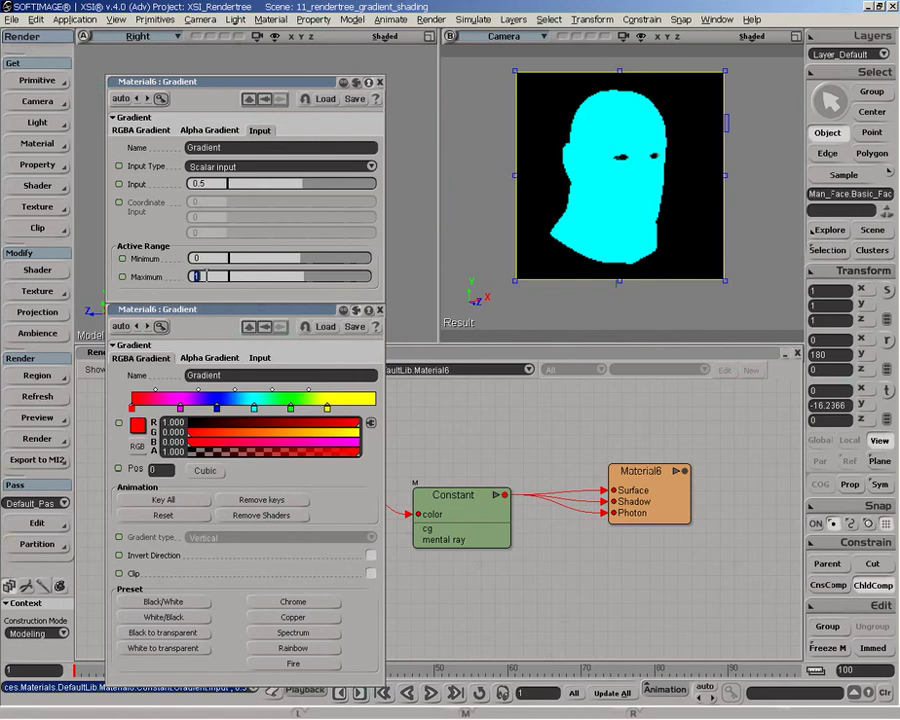
{"action": "type", "text": "10"}
{"action": "key", "text": "Return"}
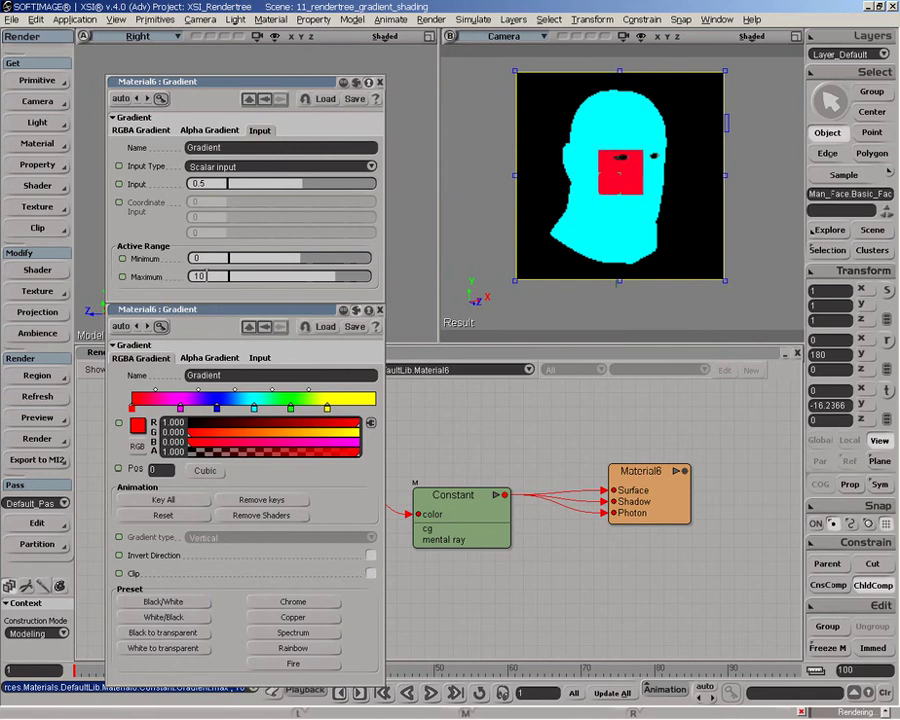
{"action": "double_click", "coordinate": [211, 185]}
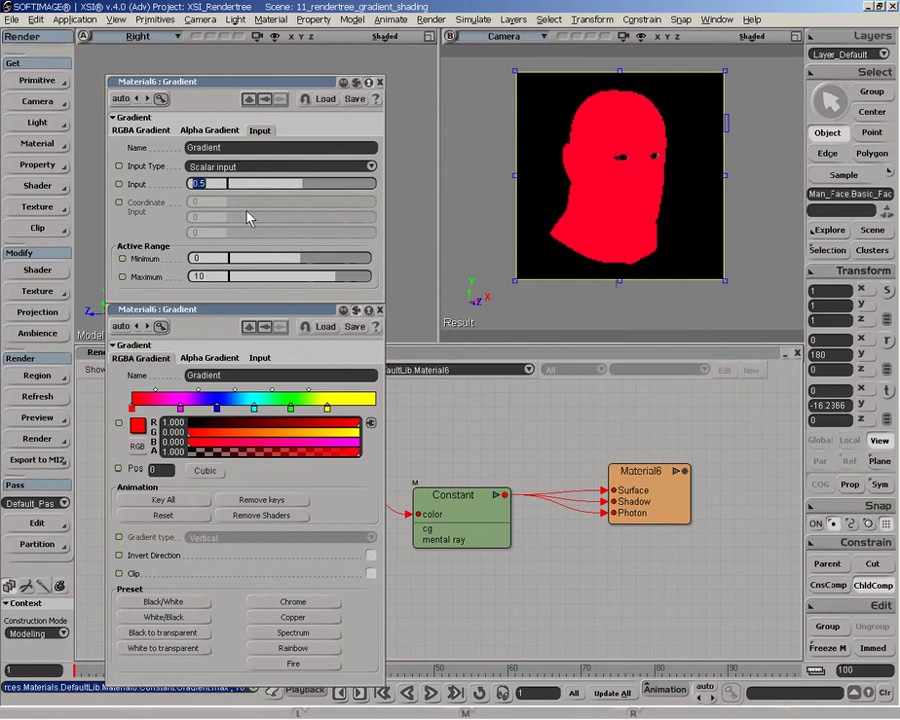
{"action": "type", "text": "5"}
{"action": "key", "text": "Return"}
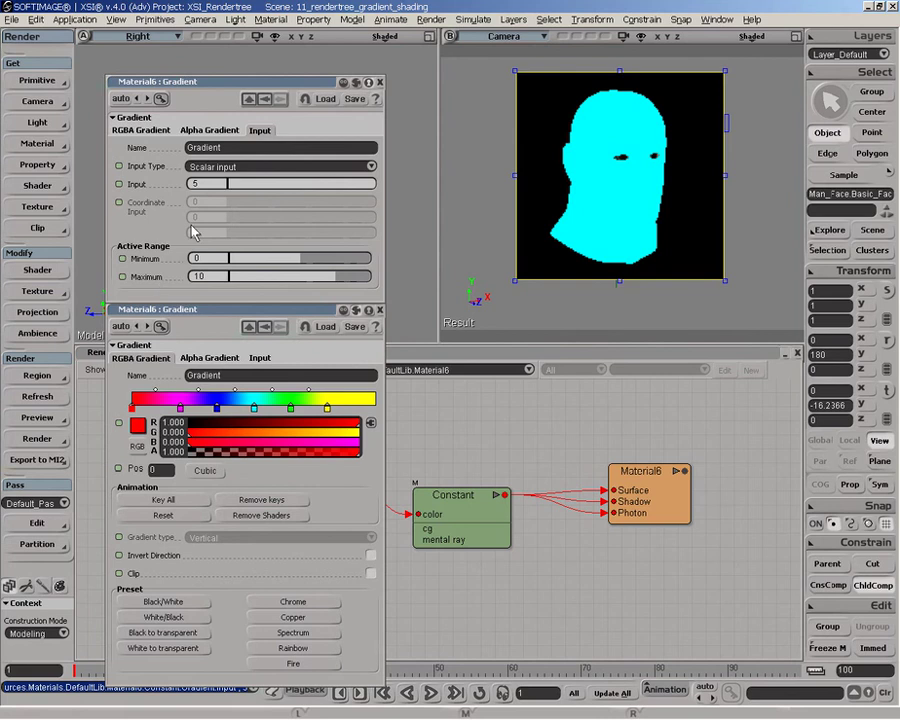
Set the gradient's scalar input to 0.5 and active range maximum to 1, and close its input settings.
{"action": "double_click", "coordinate": [196, 184]}
{"action": "type", "text": "0.5"}
{"action": "key", "text": "Return"}
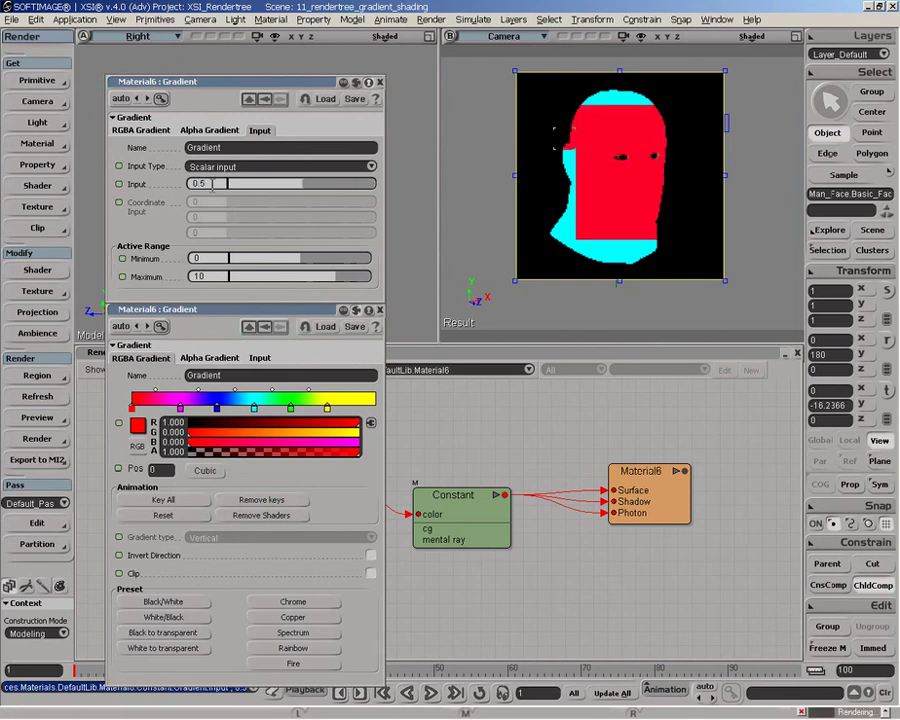
{"action": "double_click", "coordinate": [211, 276]}
{"action": "type", "text": "1"}
{"action": "key", "text": "Return"}
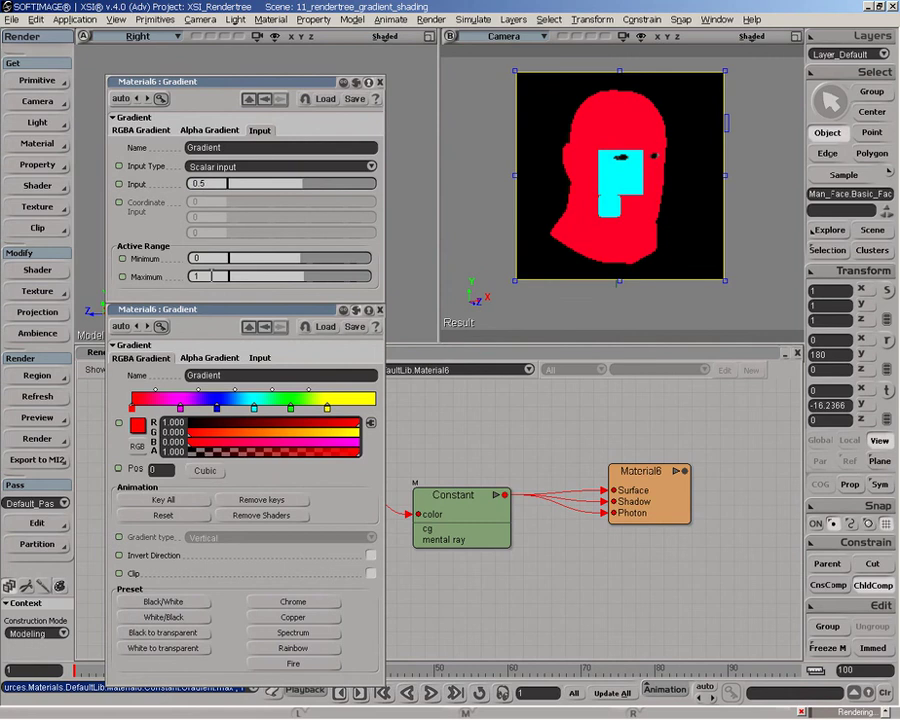
{"action": "left_click", "coordinate": [379, 82]}
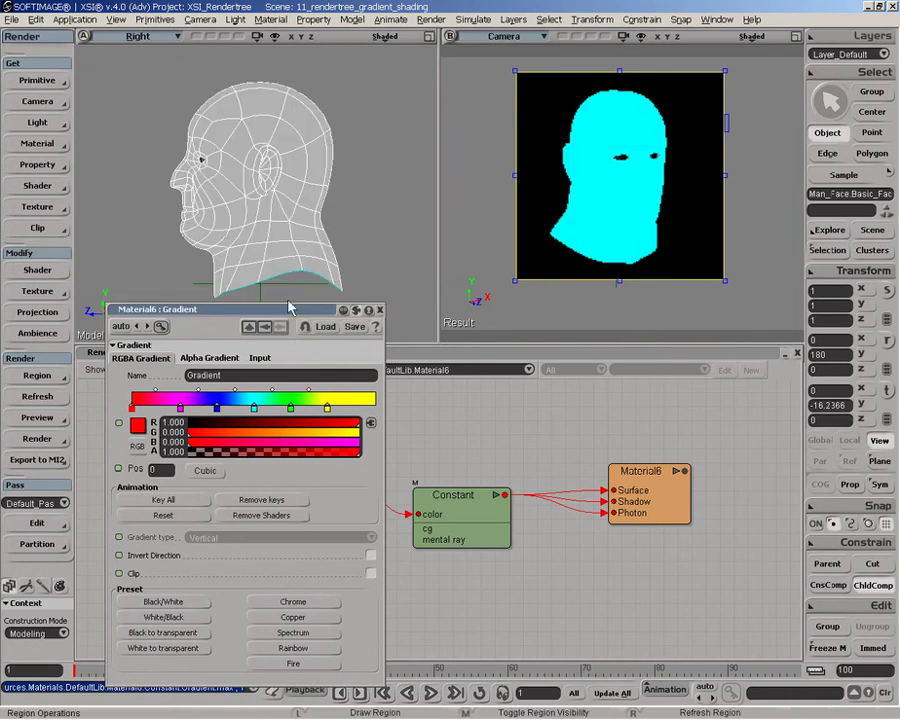
Move the RGBA gradient properties clear of the render tree and space the three nodes out to make room before the Gradient.
{"action": "left_click_drag", "start_coordinate": [268, 314], "coordinate": [262, 33]}
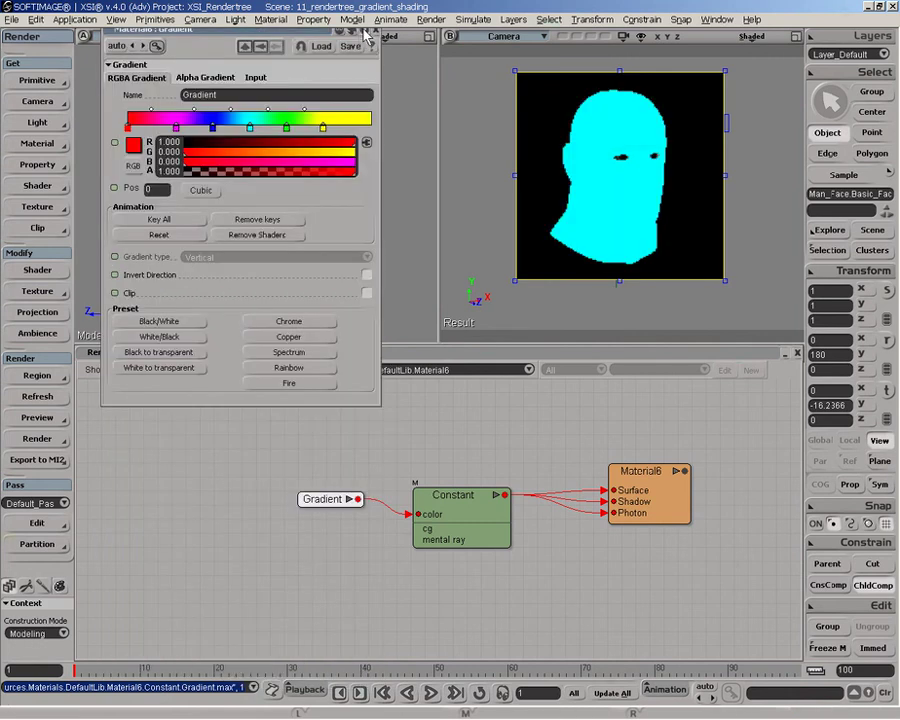
{"action": "left_click", "coordinate": [438, 364]}
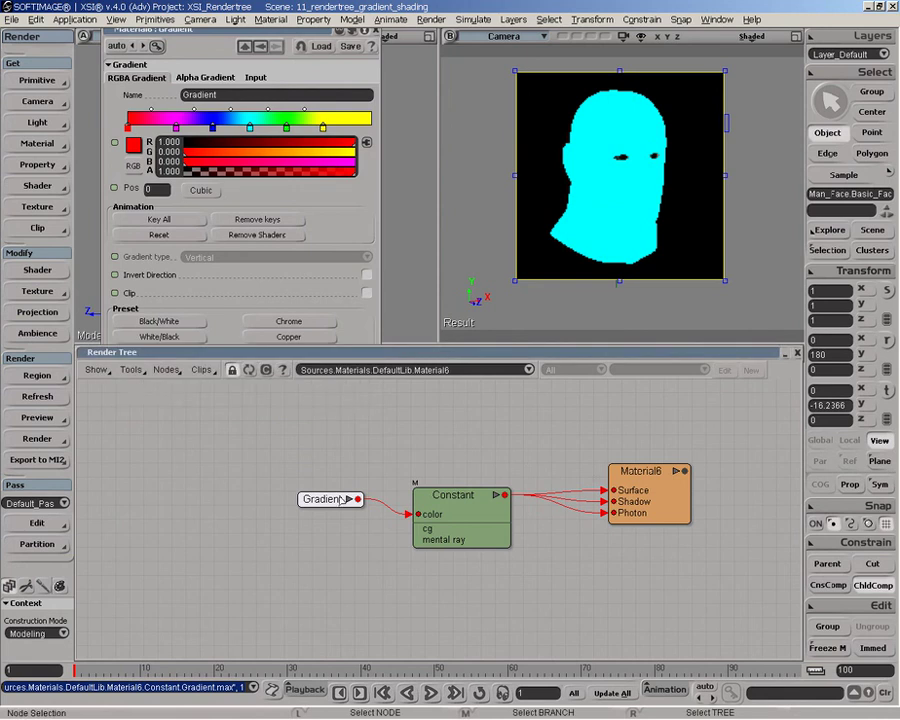
{"action": "left_click_drag", "start_coordinate": [634, 499], "coordinate": [666, 498]}
{"action": "left_click_drag", "start_coordinate": [463, 527], "coordinate": [487, 522]}
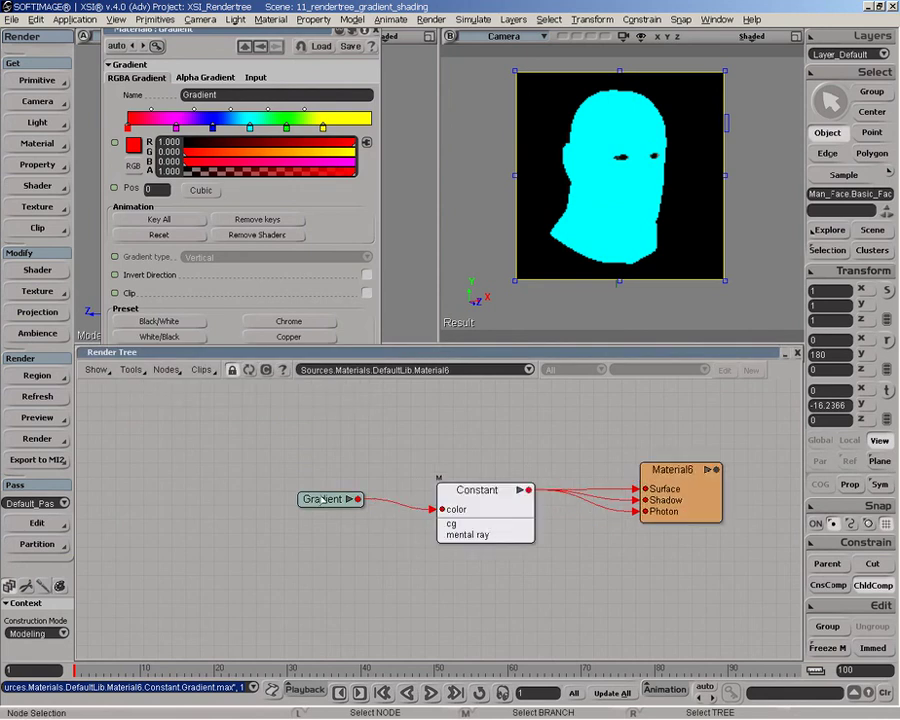
{"action": "left_click_drag", "start_coordinate": [319, 494], "coordinate": [333, 498]}
Add an Incidence illumination node ahead of the Gradient node and connect its output to the gradient's input.
{"action": "left_click", "coordinate": [166, 369]}
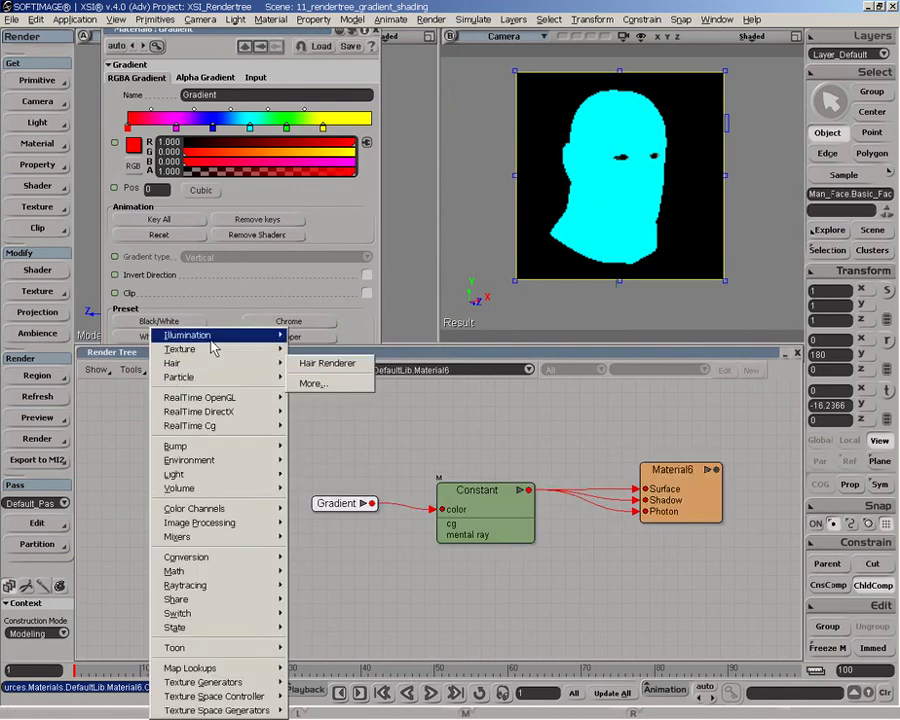
{"action": "mouse_move", "coordinate": [222, 342]}
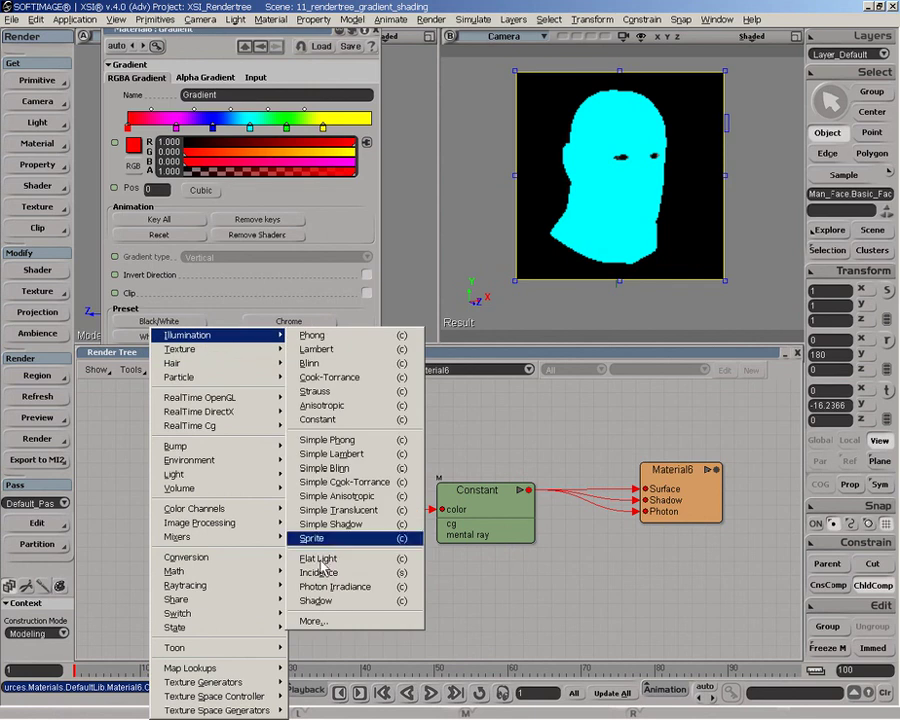
{"action": "left_click", "coordinate": [316, 573]}
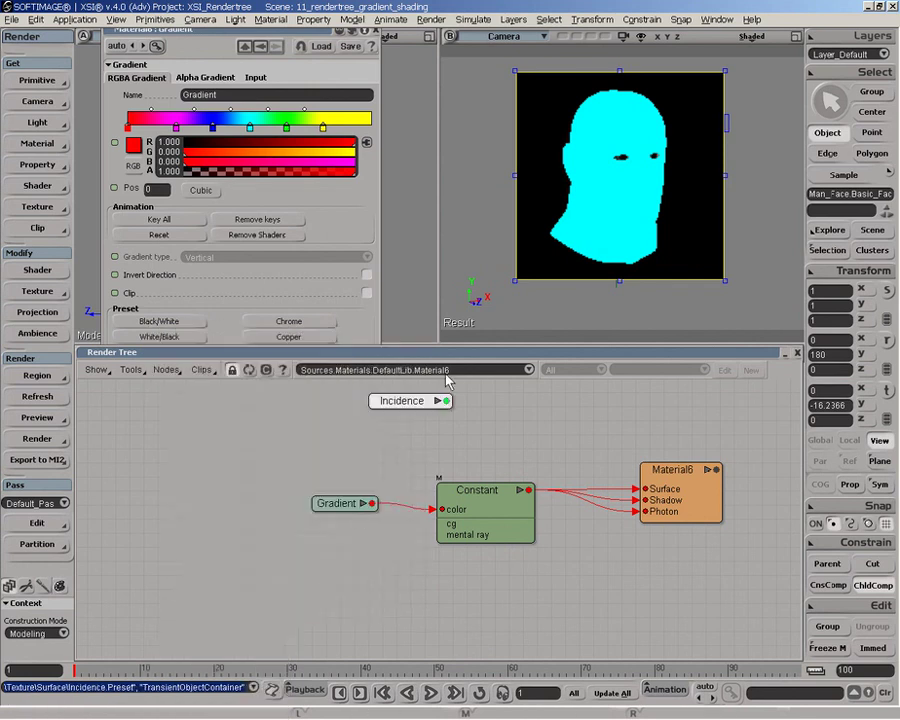
{"action": "left_click_drag", "start_coordinate": [409, 403], "coordinate": [171, 478]}
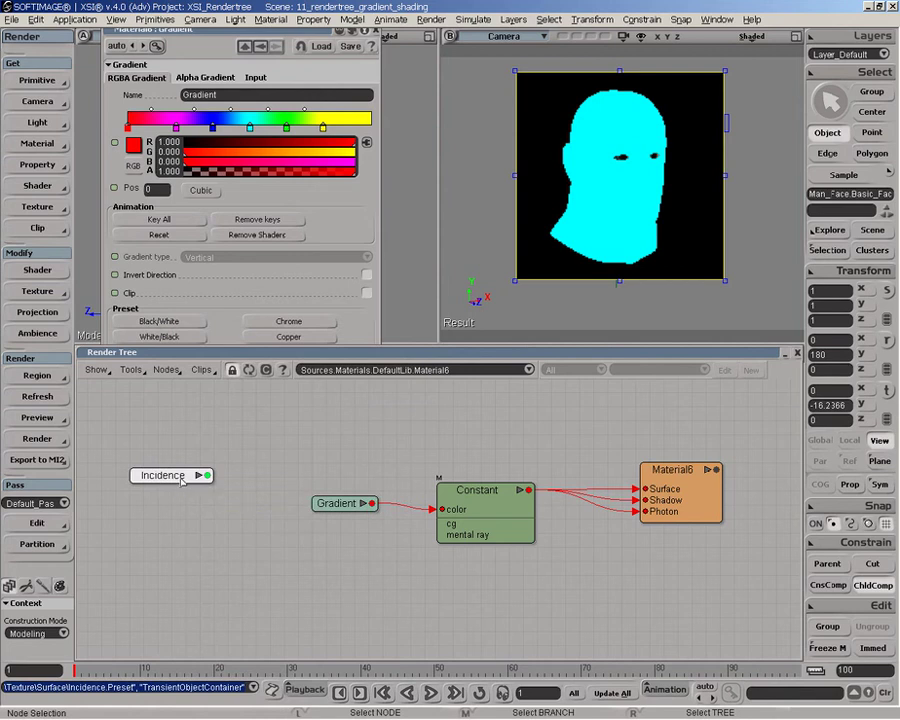
{"action": "left_click_drag", "start_coordinate": [205, 475], "coordinate": [328, 503]}
{"action": "left_click", "coordinate": [368, 120]}
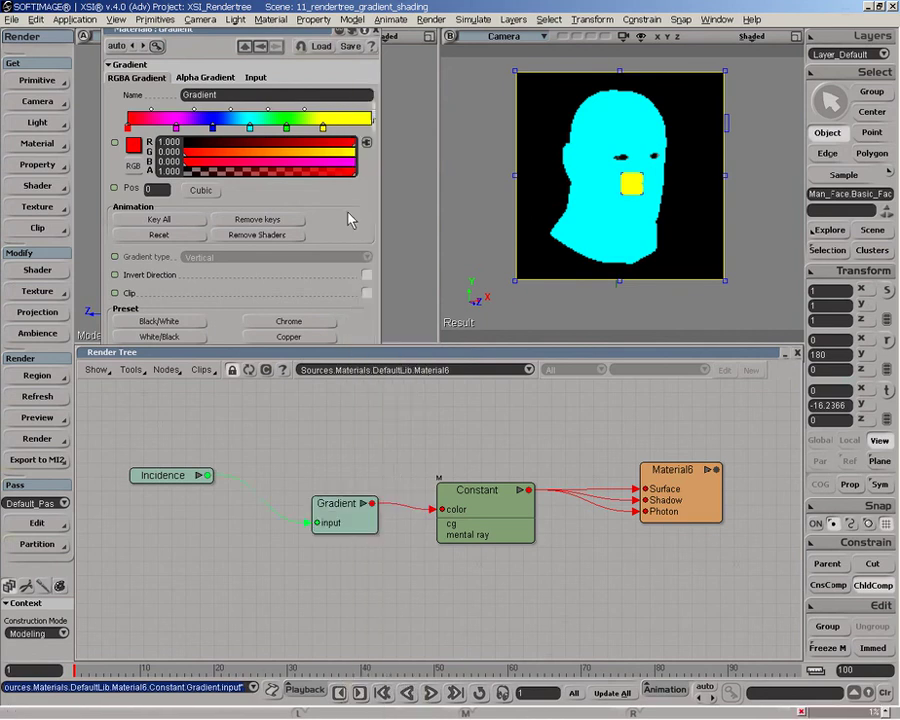
Move the Incidence and Gradient nodes closer together in the render tree.
{"action": "left_click_drag", "start_coordinate": [181, 480], "coordinate": [190, 493]}
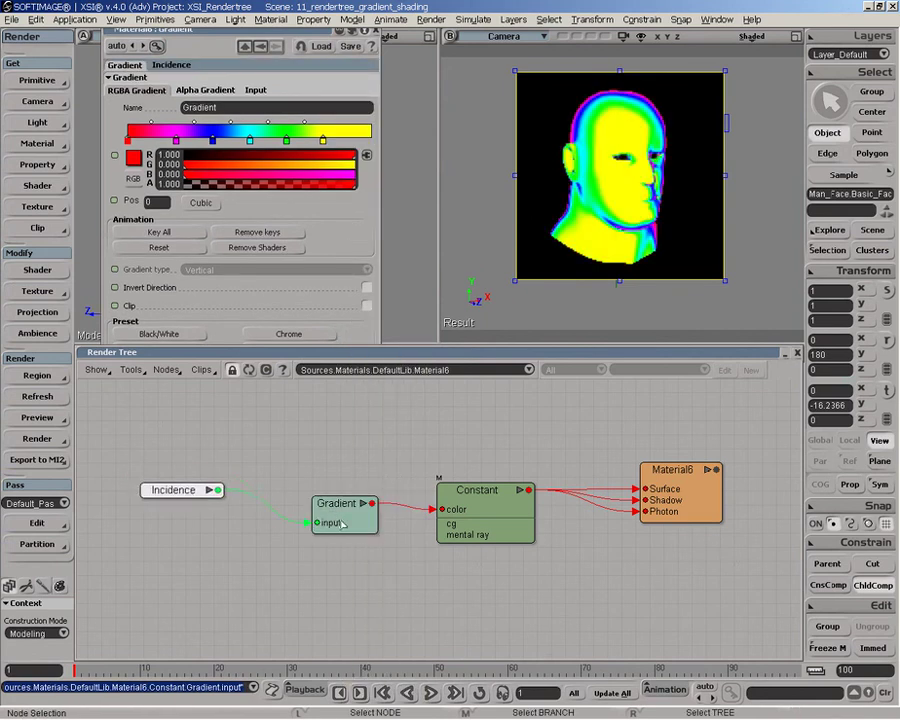
{"action": "left_click_drag", "start_coordinate": [343, 524], "coordinate": [327, 520]}
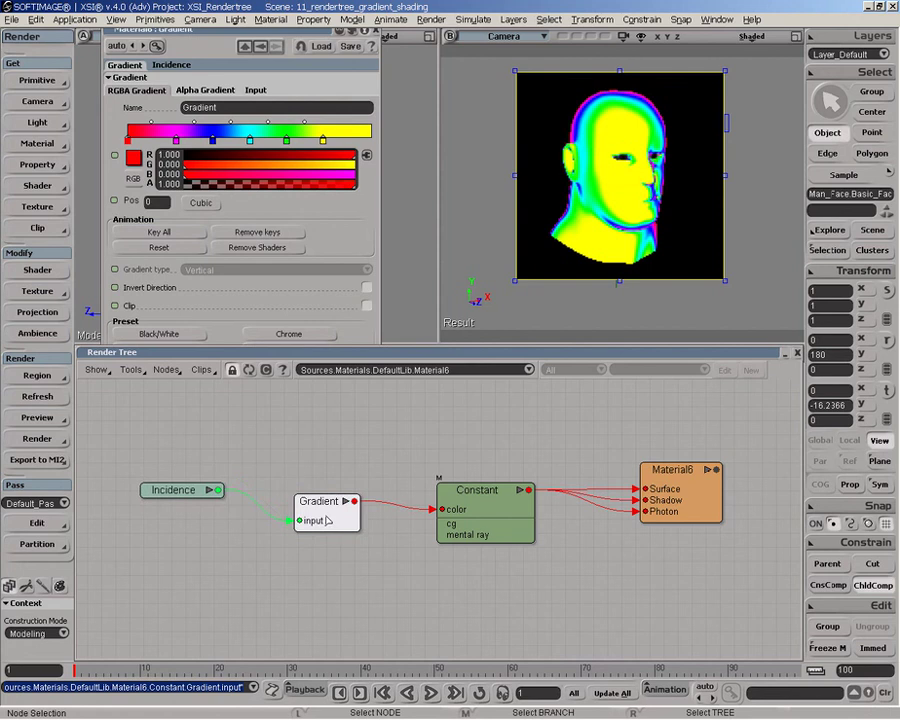
{"action": "left_click_drag", "start_coordinate": [183, 493], "coordinate": [193, 498]}
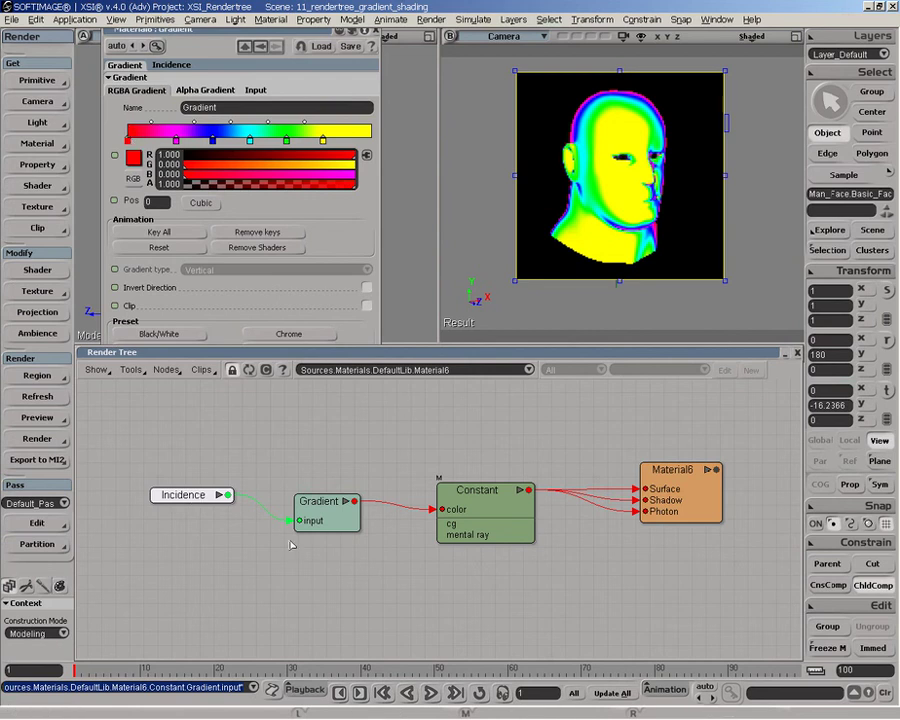
Set the Incidence node's mode to Surface / Lights and close its properties.
{"action": "double_click", "coordinate": [185, 497]}
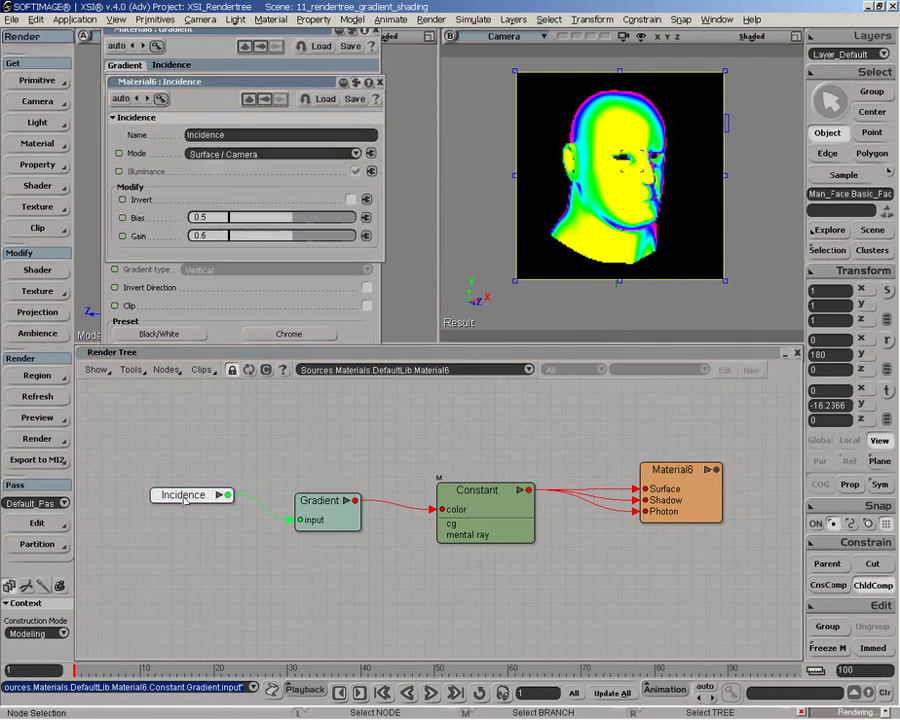
{"action": "left_click", "coordinate": [231, 155]}
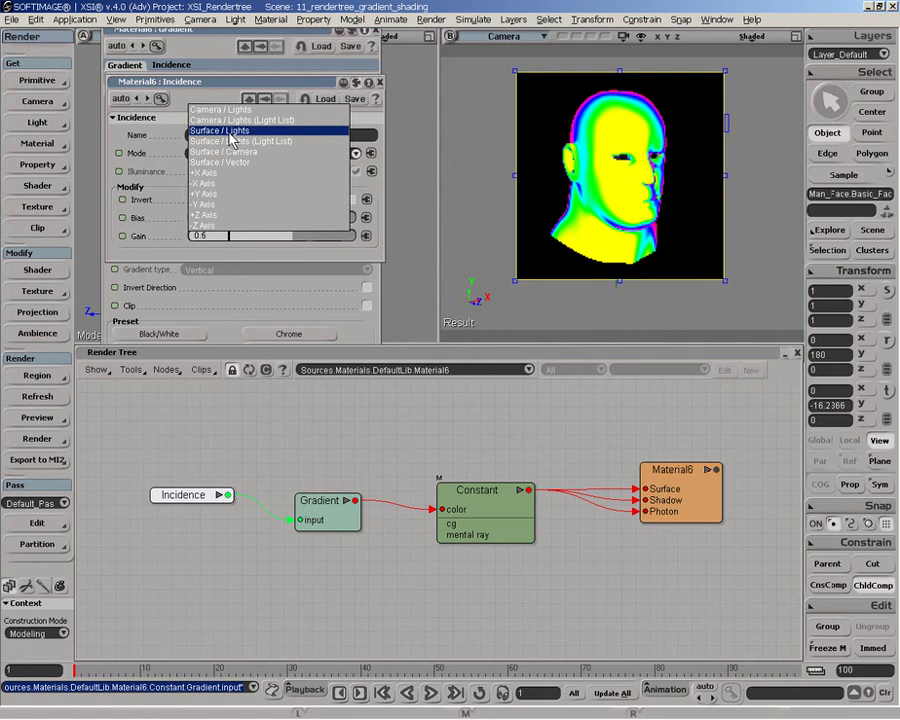
{"action": "left_click", "coordinate": [232, 139]}
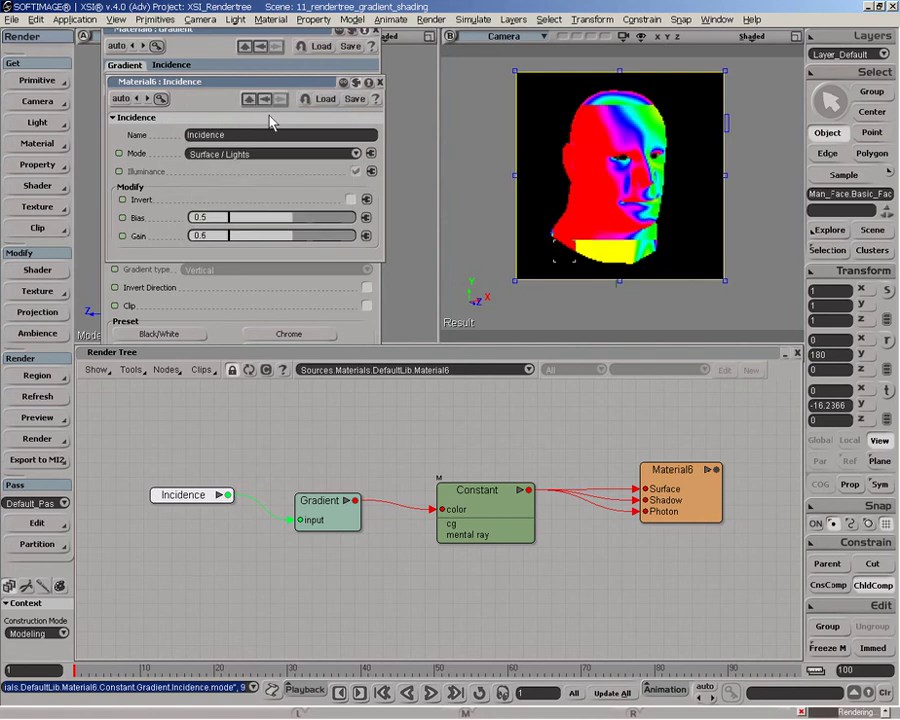
{"action": "left_click", "coordinate": [378, 83]}
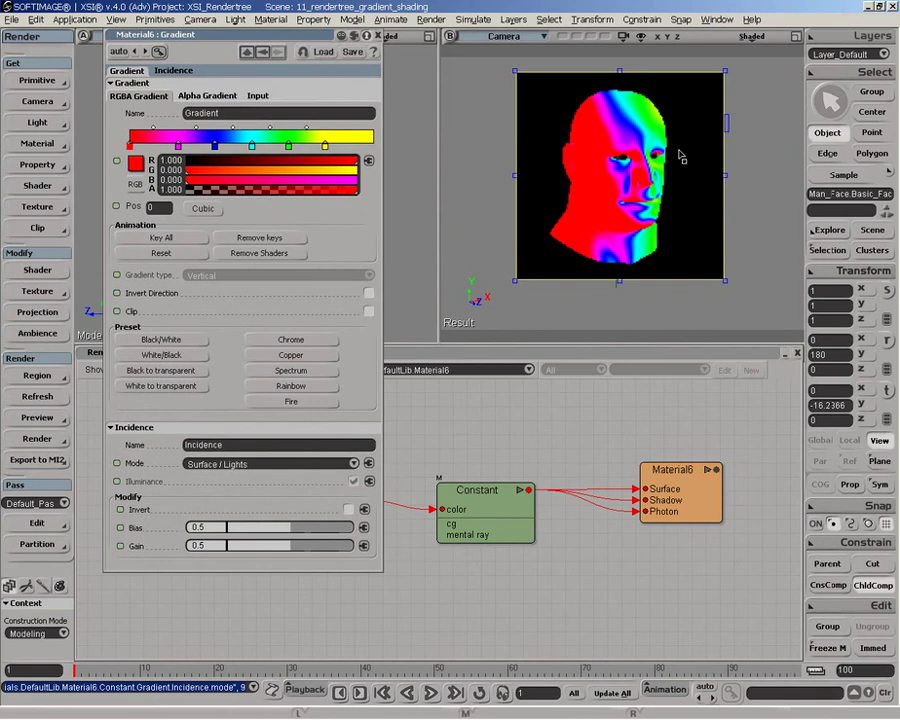
Apply the Black/White preset to the gradient and close its properties.
{"action": "key", "text": "o"}
{"action": "left_click_drag", "start_coordinate": [679, 155], "coordinate": [651, 193]}
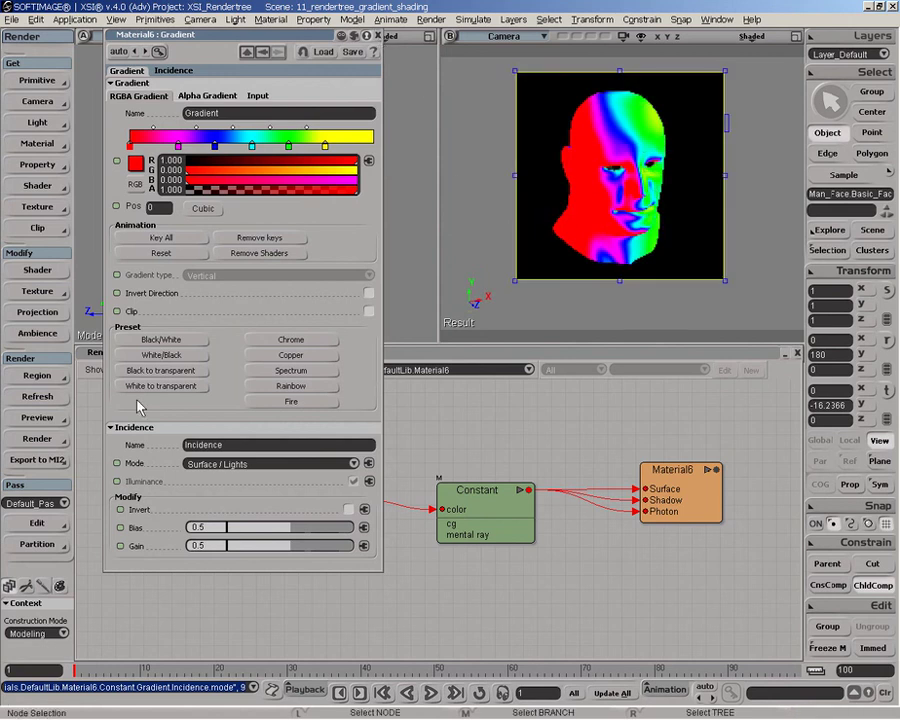
{"action": "left_click", "coordinate": [378, 36]}
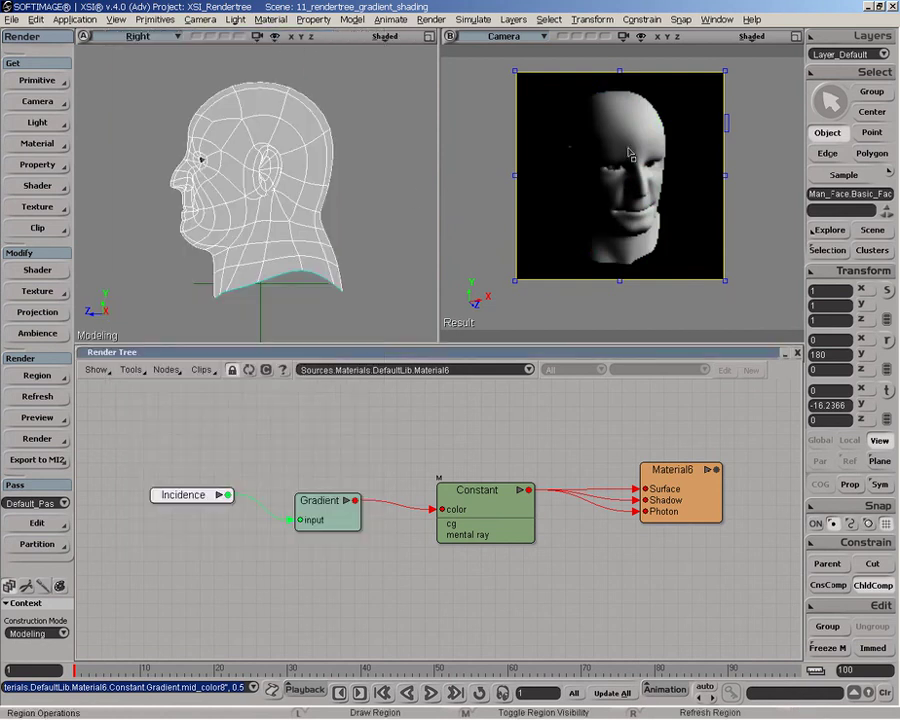
Set the Incidence node's shading range to 180-degree and close its properties.
{"action": "key", "text": "o"}
{"action": "left_click_drag", "start_coordinate": [657, 145], "coordinate": [646, 178]}
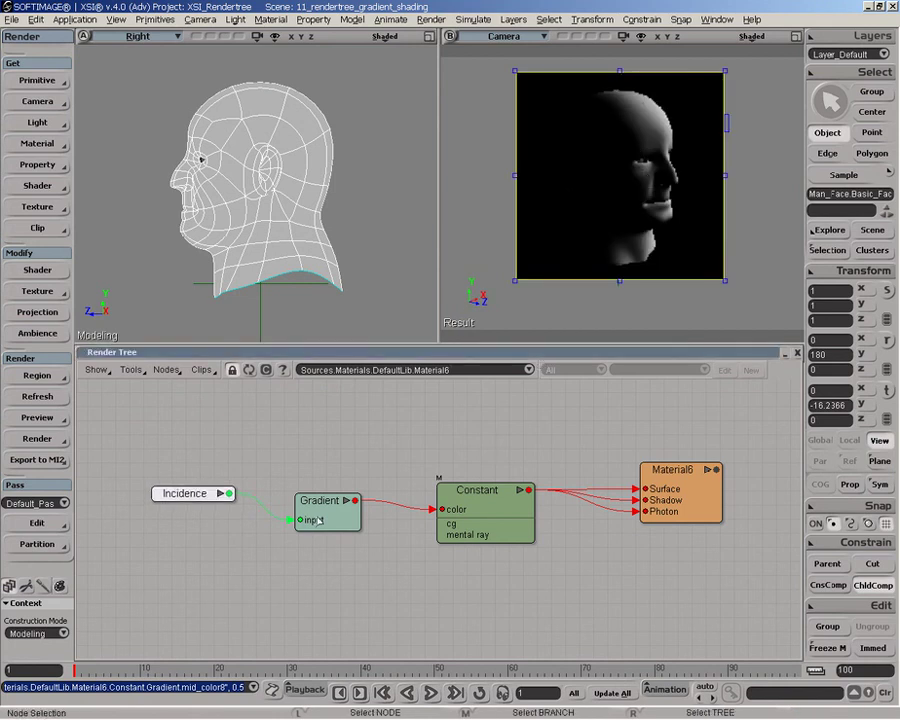
{"action": "double_click", "coordinate": [196, 496]}
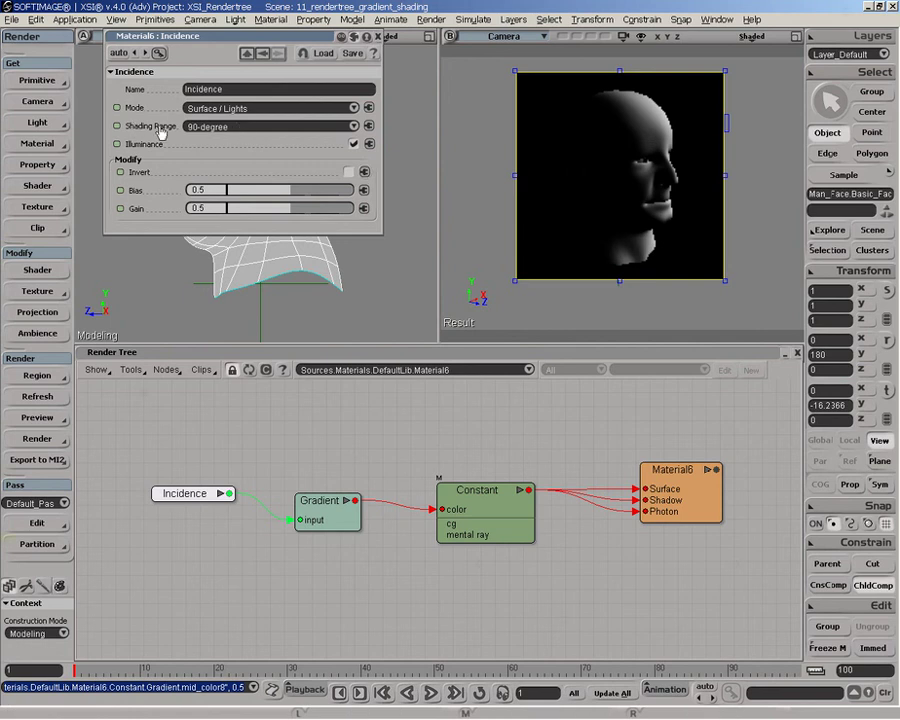
{"action": "left_click", "coordinate": [239, 128]}
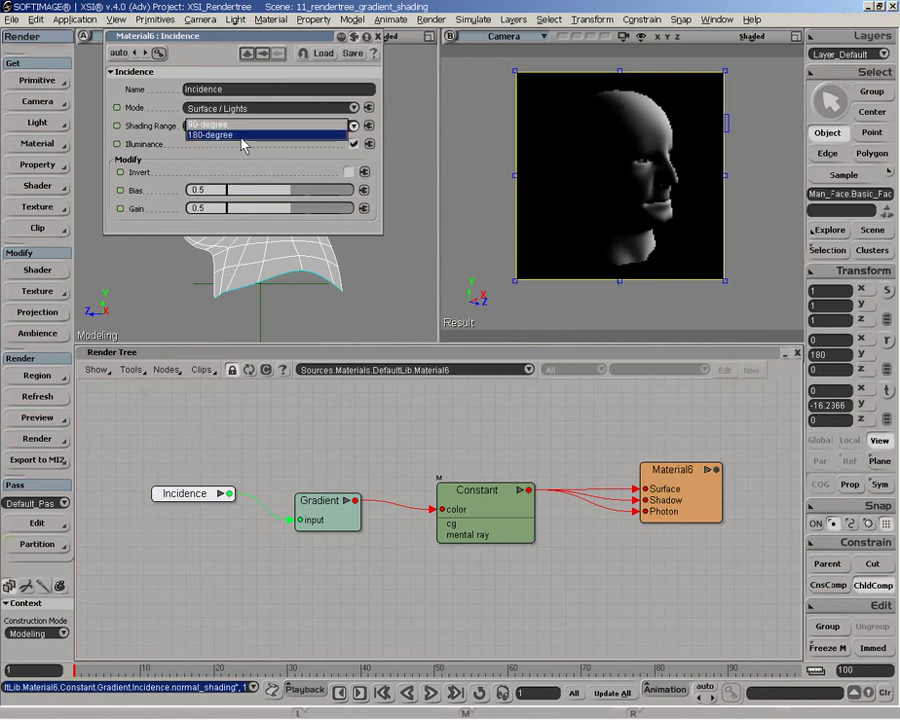
{"action": "left_click", "coordinate": [241, 137]}
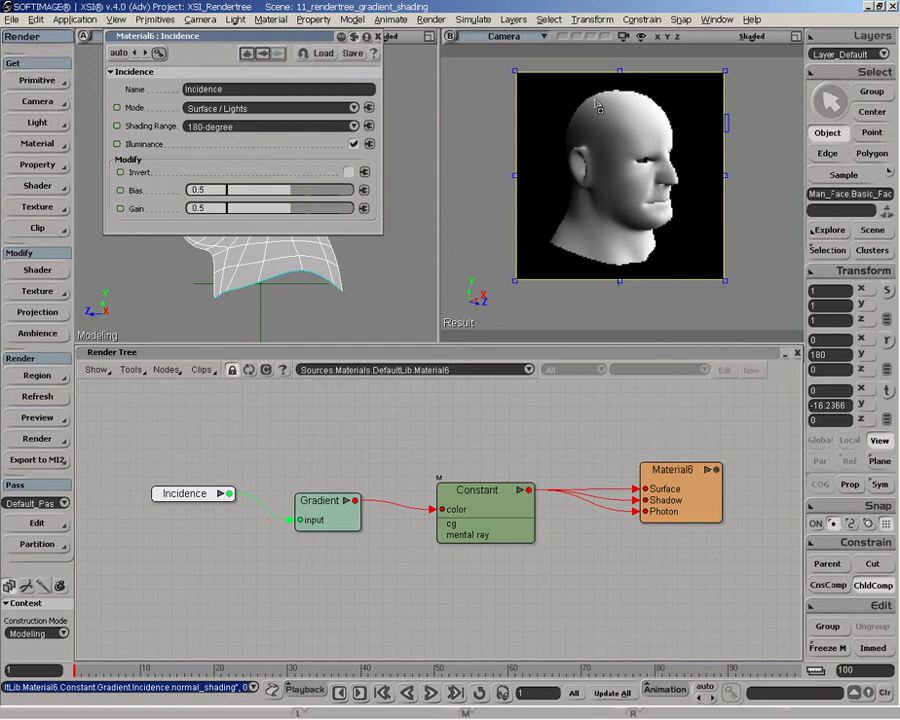
{"action": "left_click", "coordinate": [378, 37]}
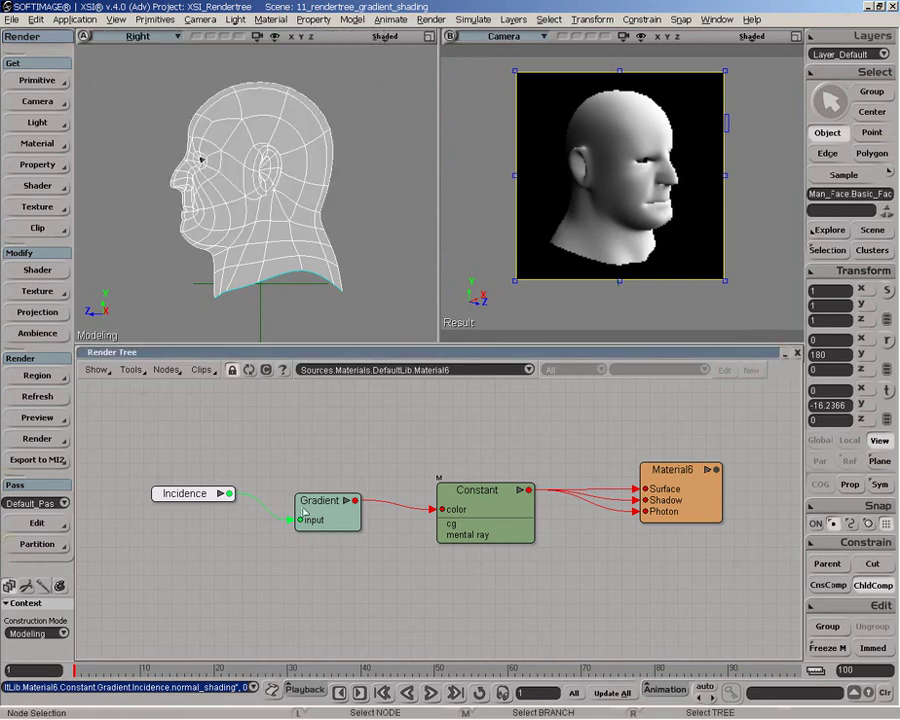
Space the Gradient and Incidence nodes farther apart in the render tree.
{"action": "left_click_drag", "start_coordinate": [303, 508], "coordinate": [321, 506]}
{"action": "left_click_drag", "start_coordinate": [185, 493], "coordinate": [176, 496]}
{"action": "left_click", "coordinate": [341, 518]}
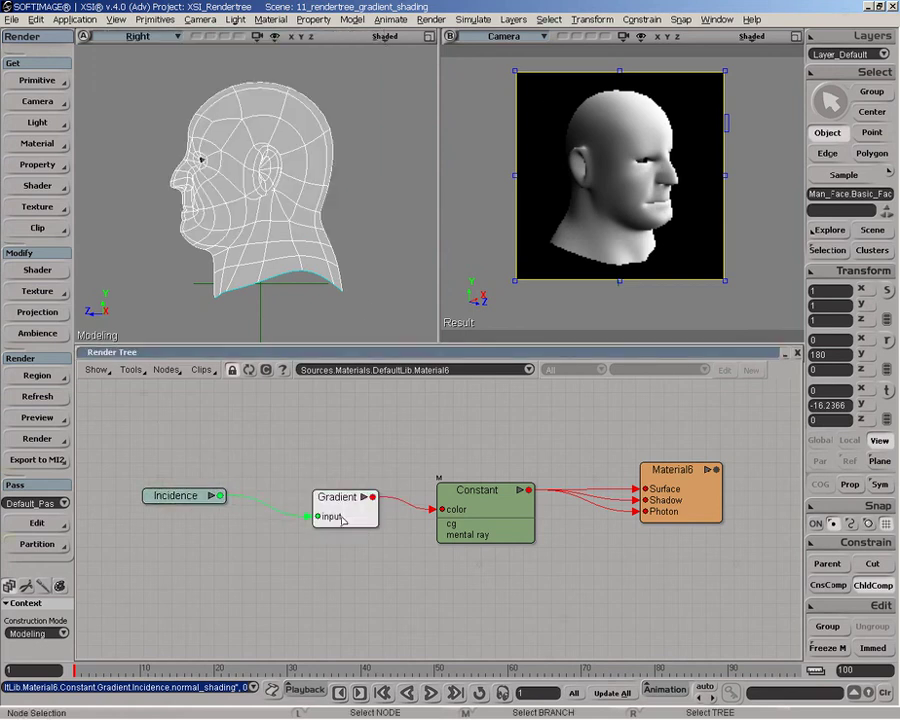
Reopen the Gradient node's properties and shift the gradient's black marker to position 0.22.
{"action": "double_click", "coordinate": [341, 518]}
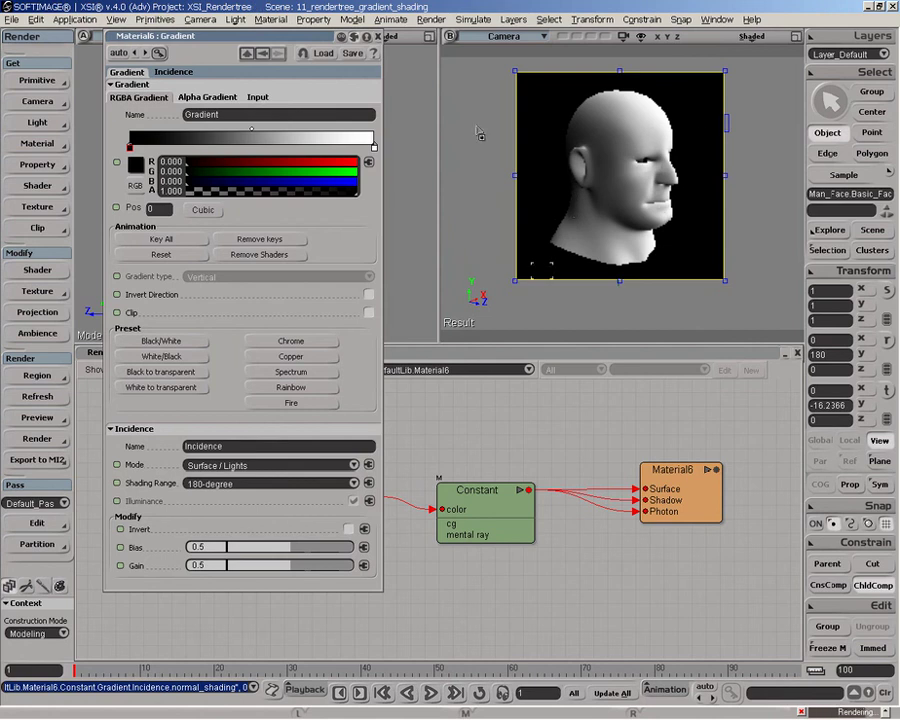
{"action": "key", "text": "o"}
{"action": "left_click_drag", "start_coordinate": [468, 110], "coordinate": [768, 98]}
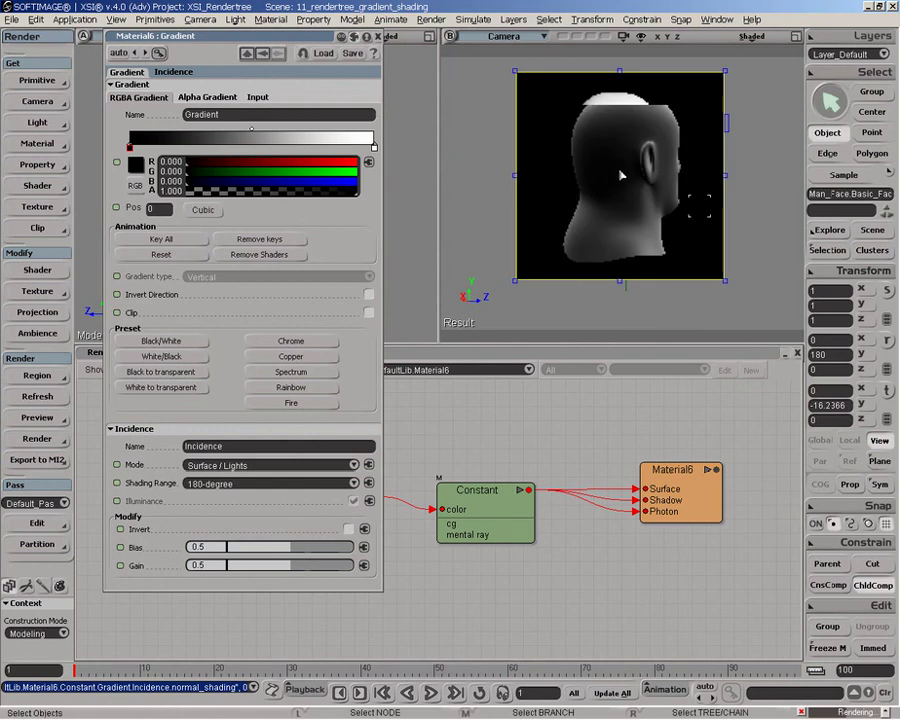
{"action": "key", "text": "o"}
{"action": "left_click_drag", "start_coordinate": [621, 175], "coordinate": [560, 200]}
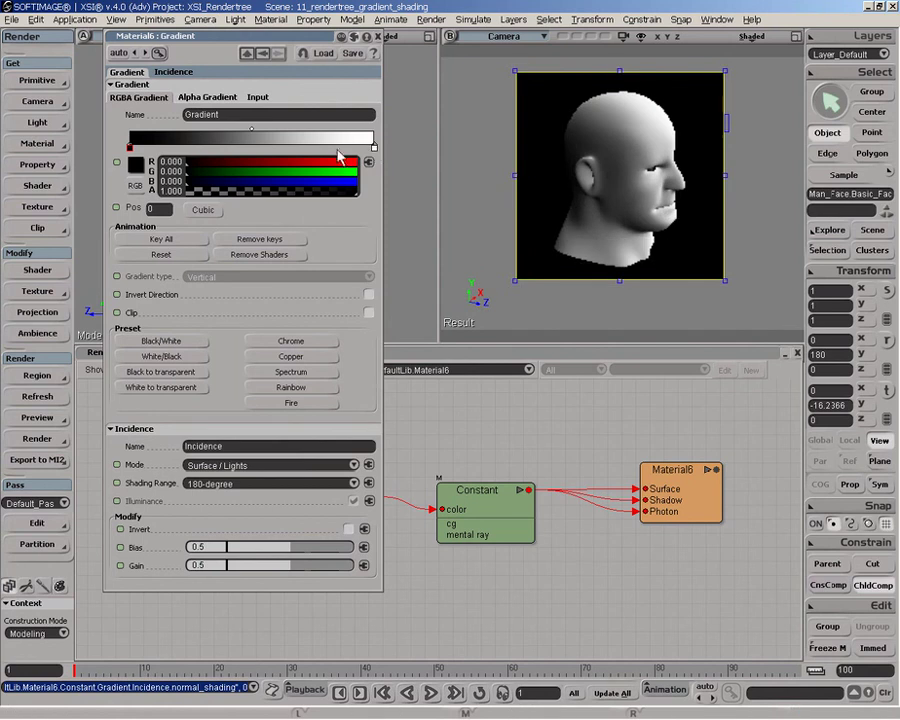
{"action": "left_click", "coordinate": [131, 148]}
{"action": "left_click_drag", "start_coordinate": [131, 148], "coordinate": [184, 150]}
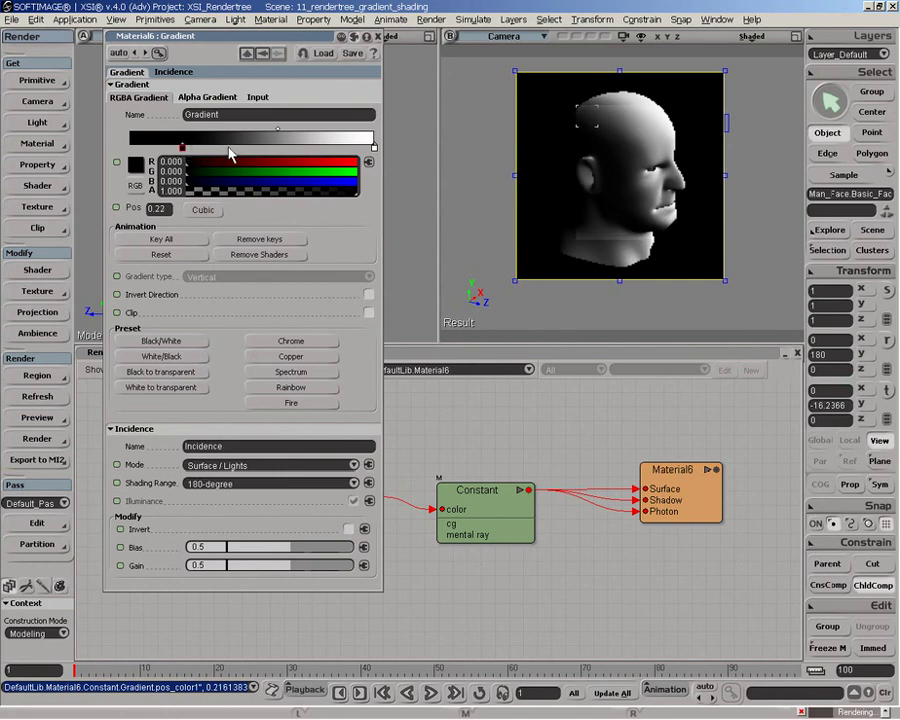
Add a marker at position 0 of the gradient and set its RGB color to 0.860.
{"action": "left_click", "coordinate": [614, 231]}
{"action": "key", "text": "o"}
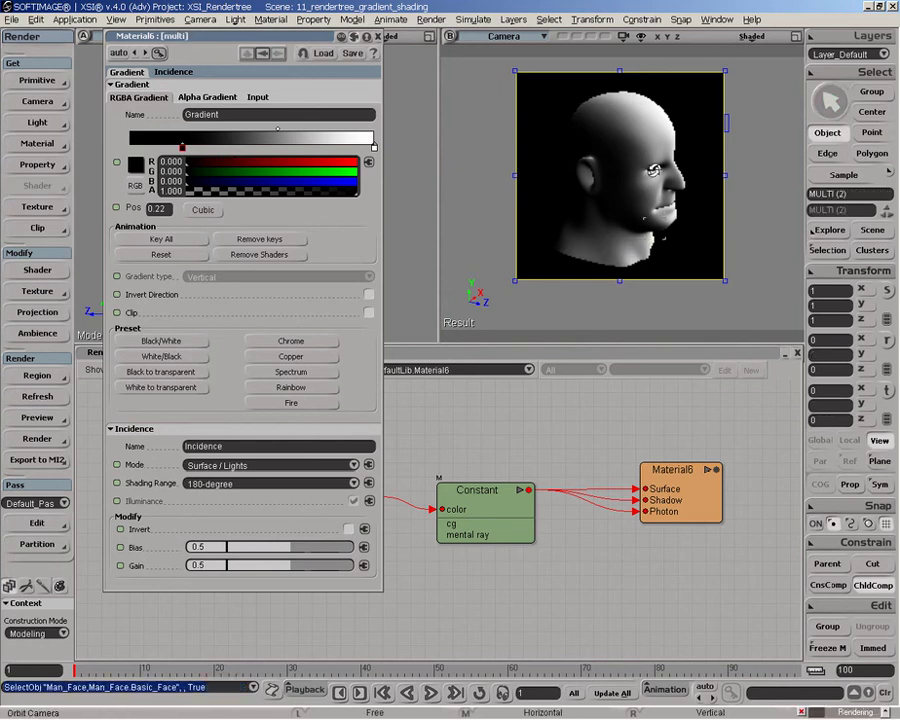
{"action": "left_click_drag", "start_coordinate": [614, 231], "coordinate": [618, 196]}
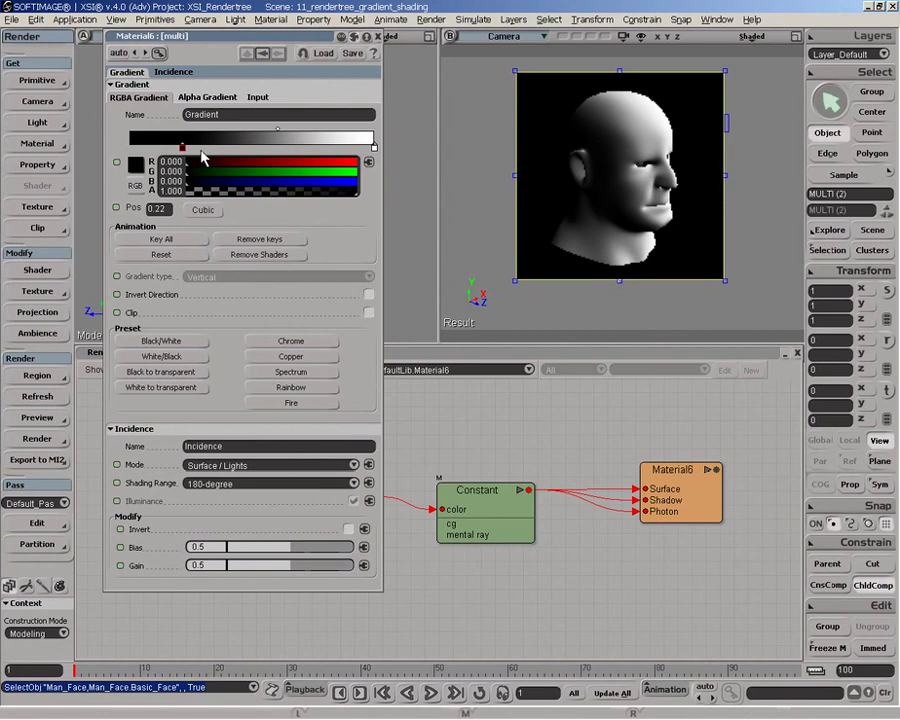
{"action": "left_click", "coordinate": [131, 149]}
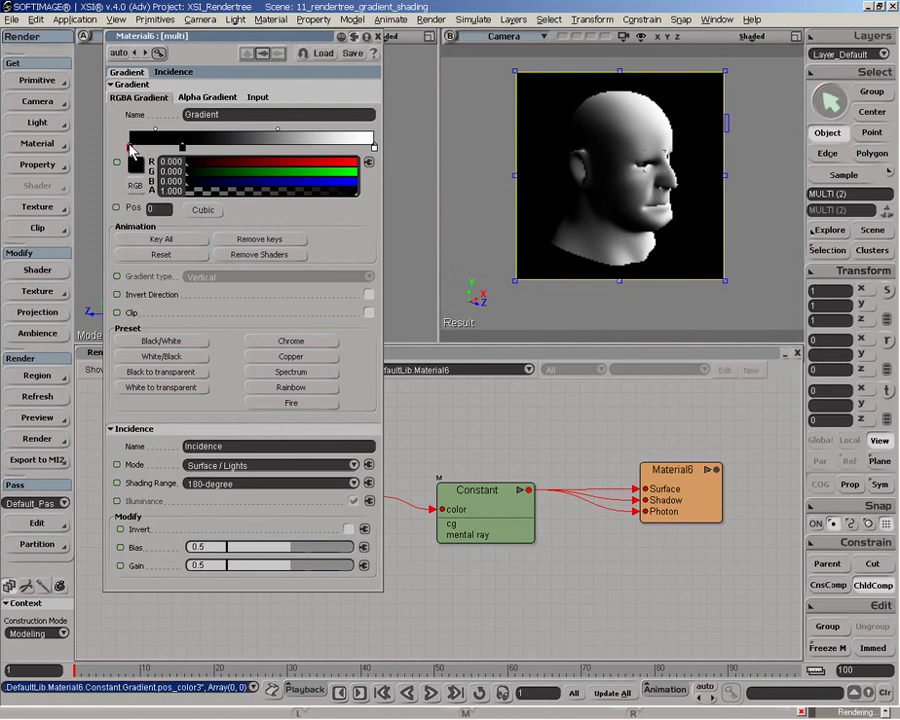
{"action": "left_click_drag", "start_coordinate": [270, 181], "coordinate": [332, 183], "text": "ctrl"}
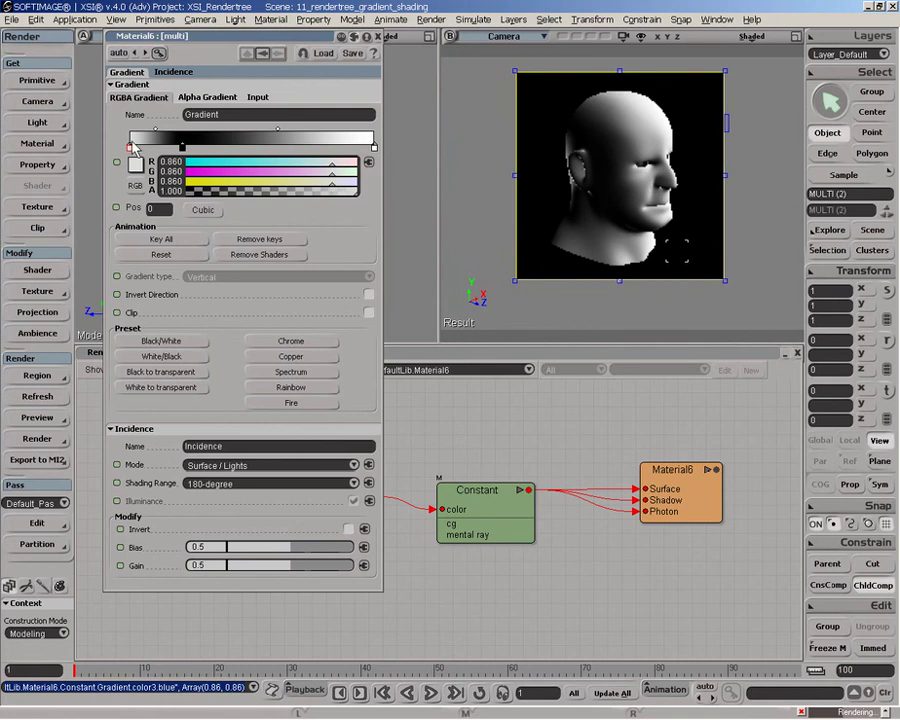
Shift the black marker to position 0.42, set the start marker's RGB color to 0.506, and check the shading around the head.
{"action": "left_click_drag", "start_coordinate": [182, 148], "coordinate": [233, 148]}
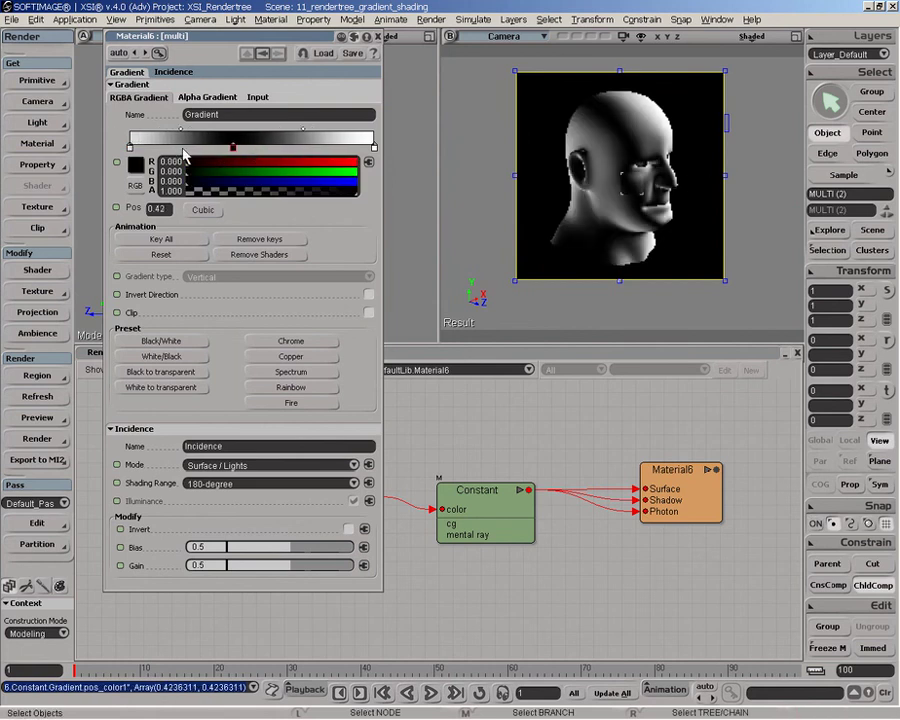
{"action": "left_click", "coordinate": [131, 148]}
{"action": "left_click_drag", "start_coordinate": [332, 183], "coordinate": [272, 182]}
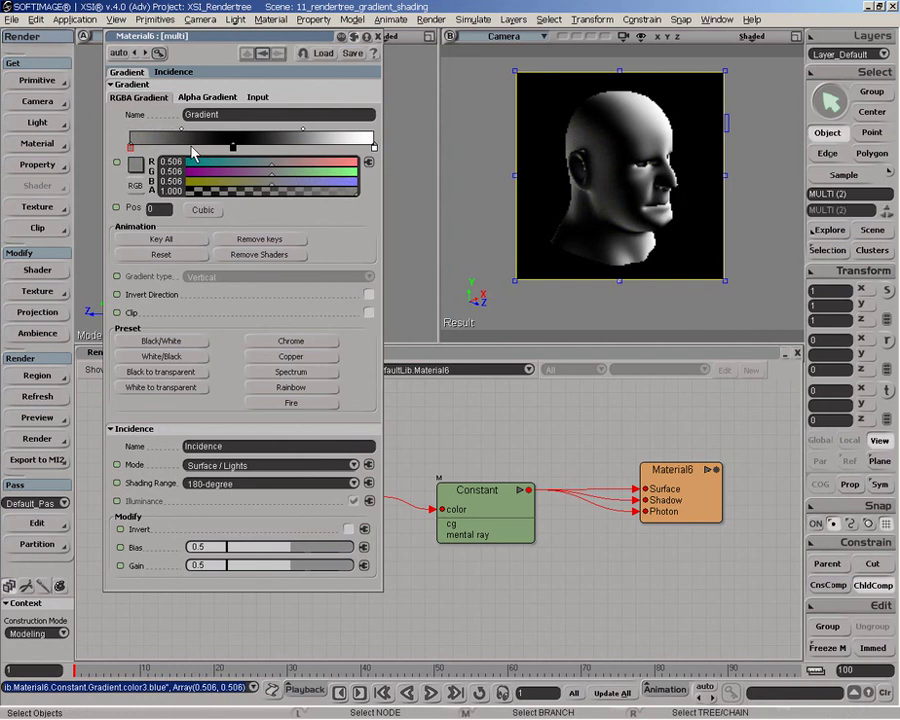
{"action": "left_click", "coordinate": [378, 37]}
{"action": "key", "text": "o"}
{"action": "mouse_move", "coordinate": [558, 165]}
{"action": "left_mouse_down"}
{"action": "mouse_move", "coordinate": [510, 196]}
{"action": "mouse_move", "coordinate": [636, 145]}
{"action": "mouse_move", "coordinate": [643, 203]}
{"action": "left_mouse_up"}
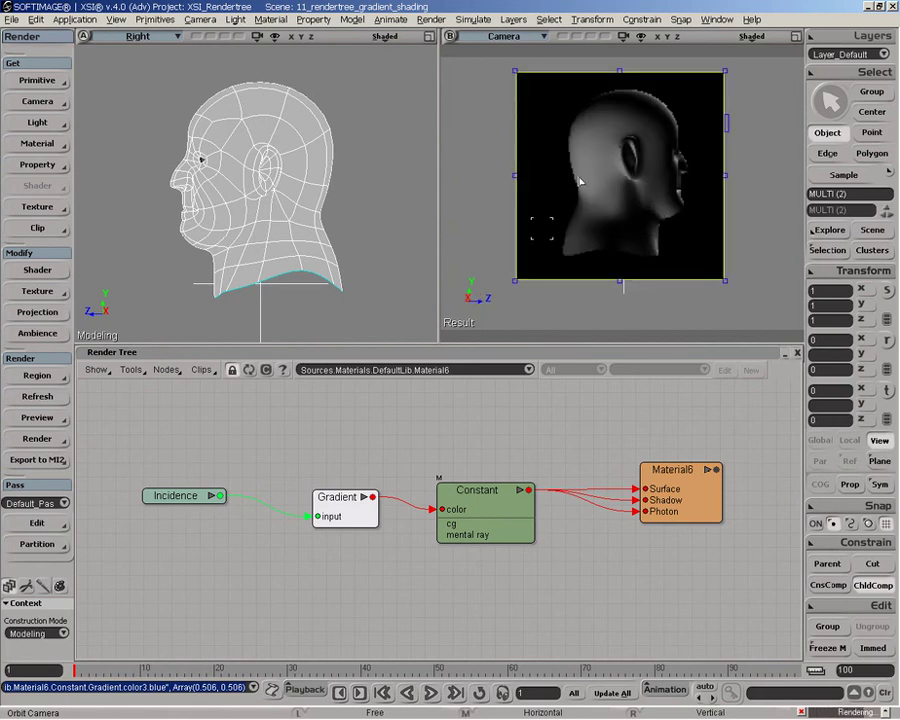
{"action": "left_click_drag", "start_coordinate": [584, 203], "coordinate": [573, 237]}
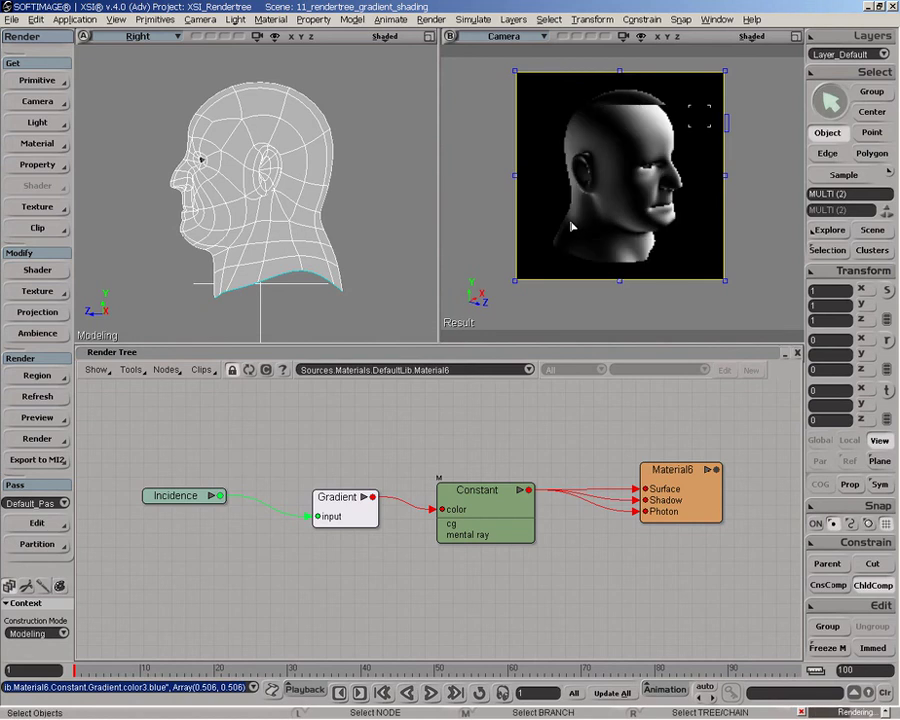